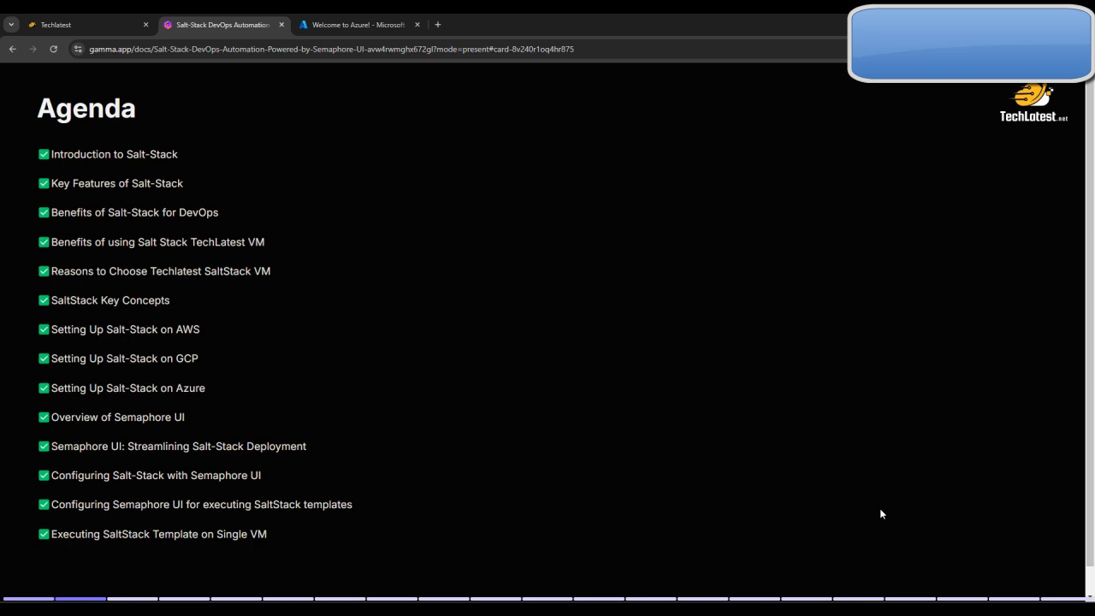
# Advance the presentation to the Setting Up Salt-Stack on Azure slide and open its linked step-by-step deployment guide
pyautogui.press('Right')
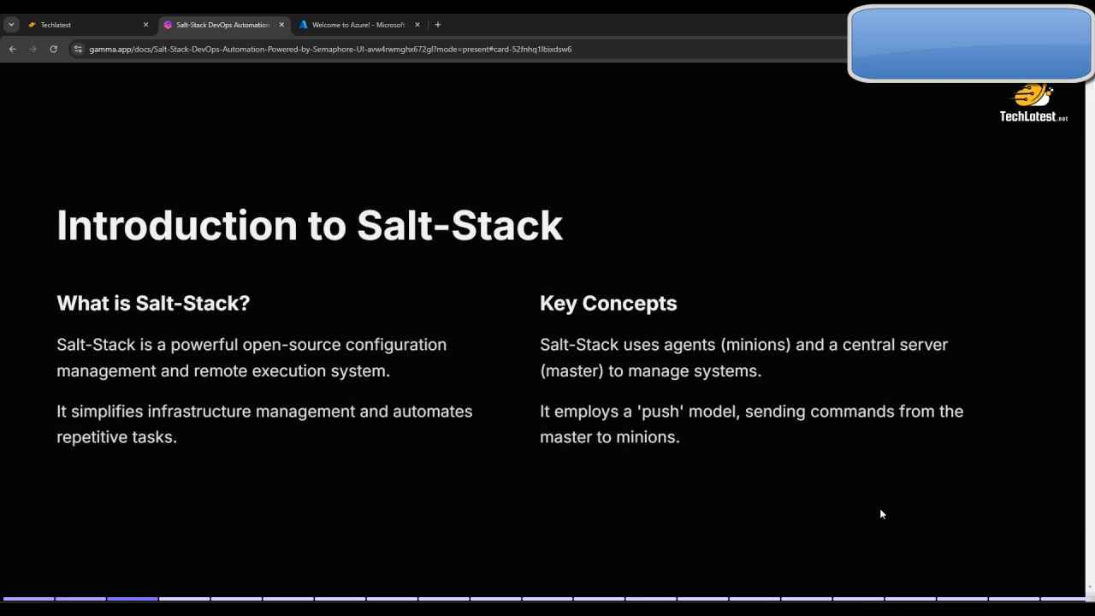
pyautogui.press('Right')
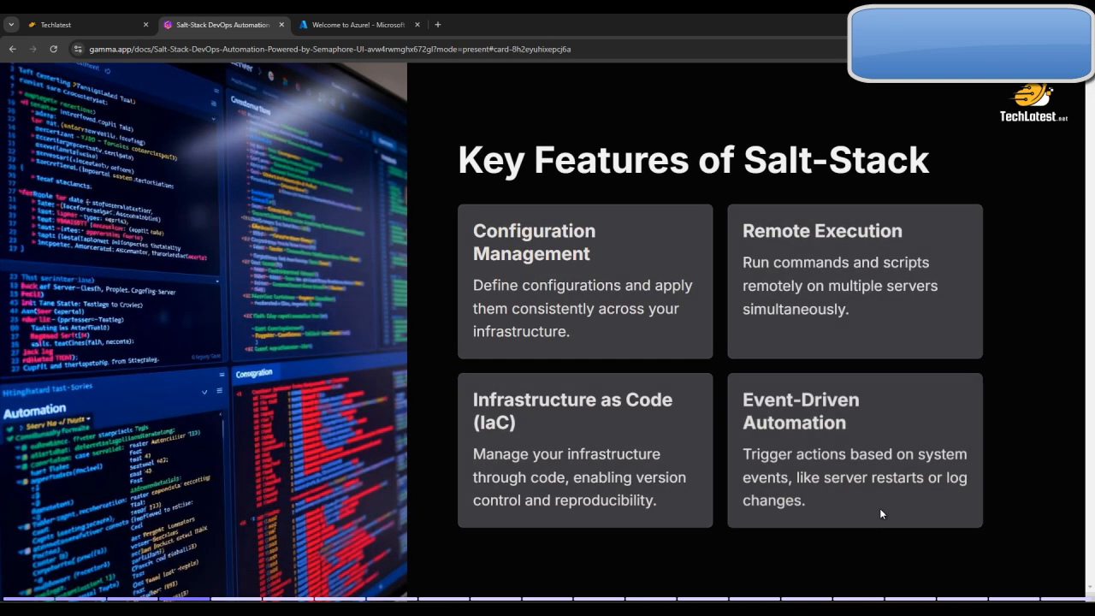
pyautogui.press('Right')
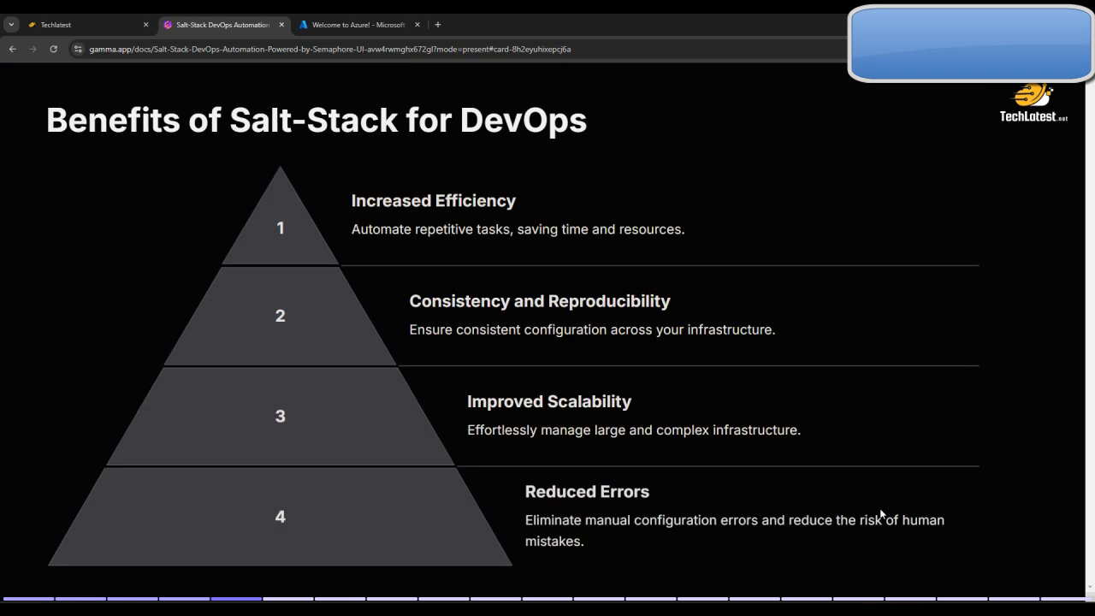
pyautogui.press('Right')
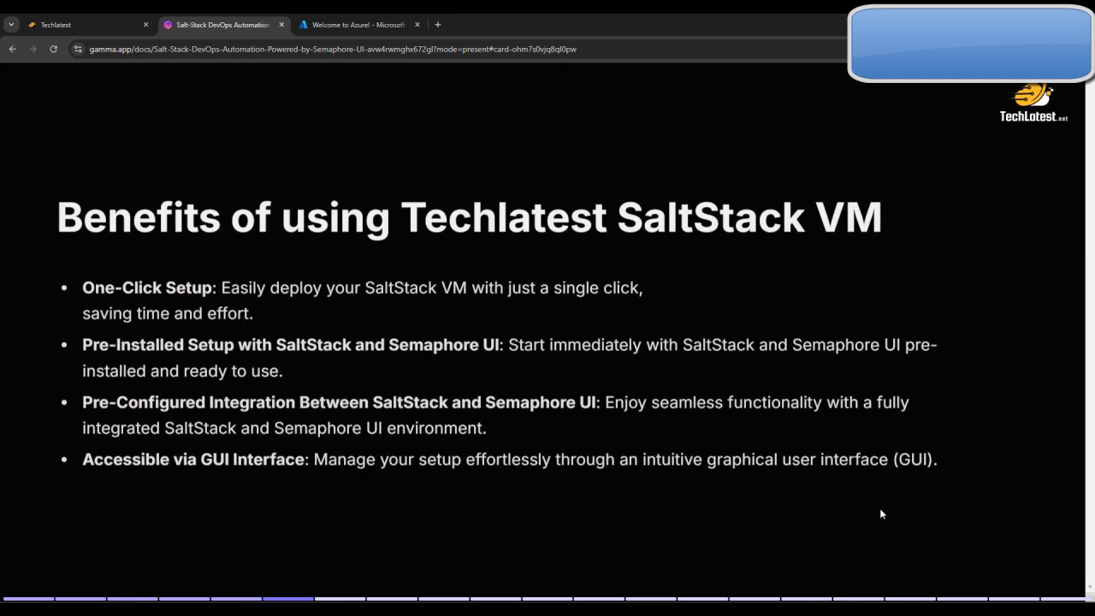
pyautogui.press('Right')
pyautogui.press('Right')
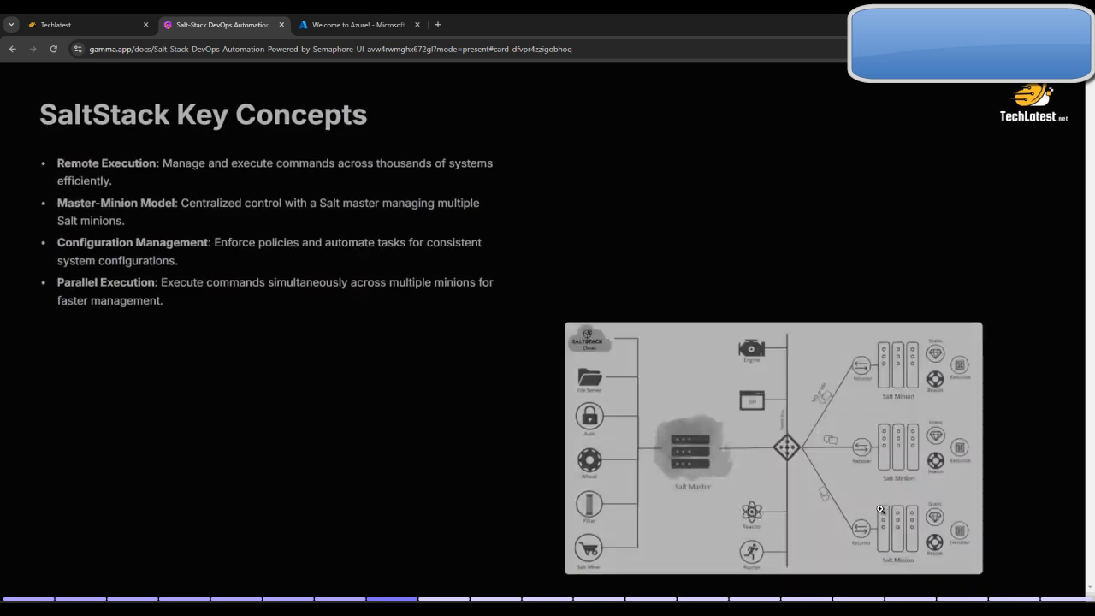
pyautogui.press('Right')
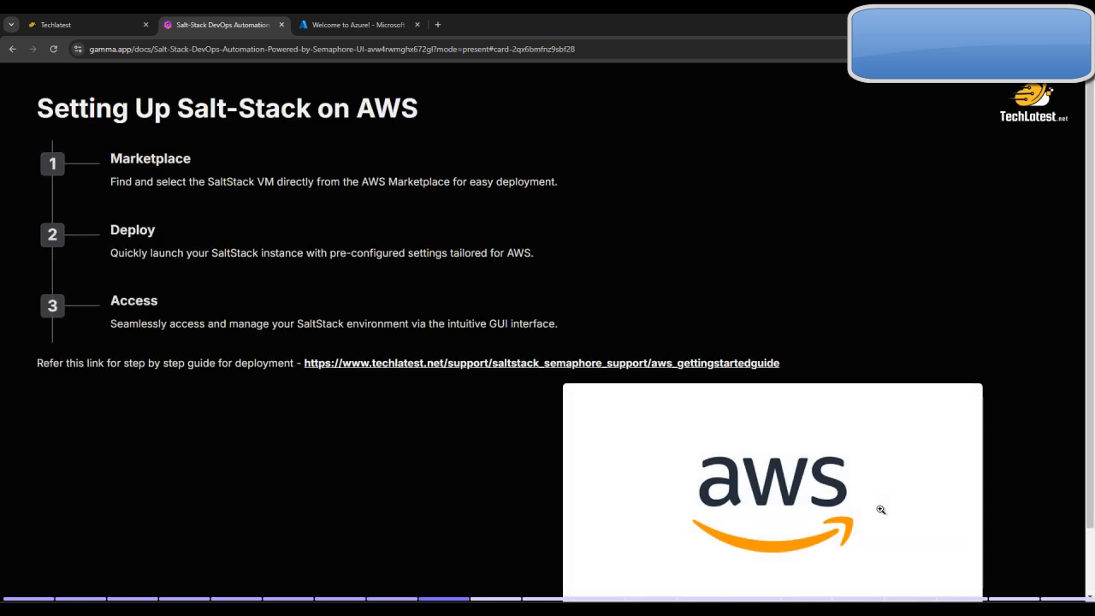
pyautogui.press('Right')
pyautogui.press('Right')
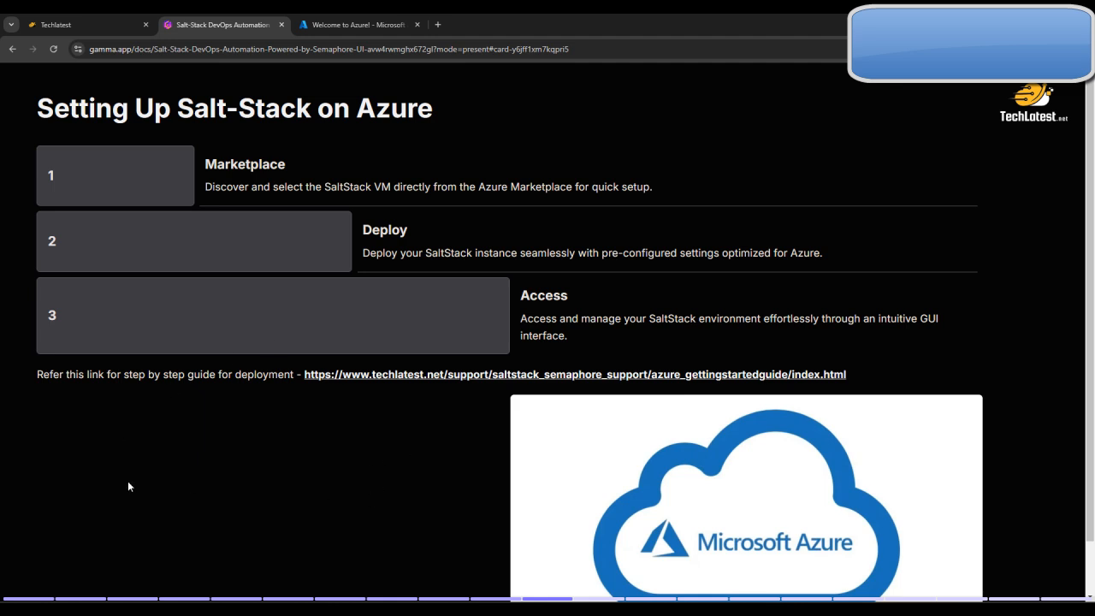
pyautogui.click(531, 379)
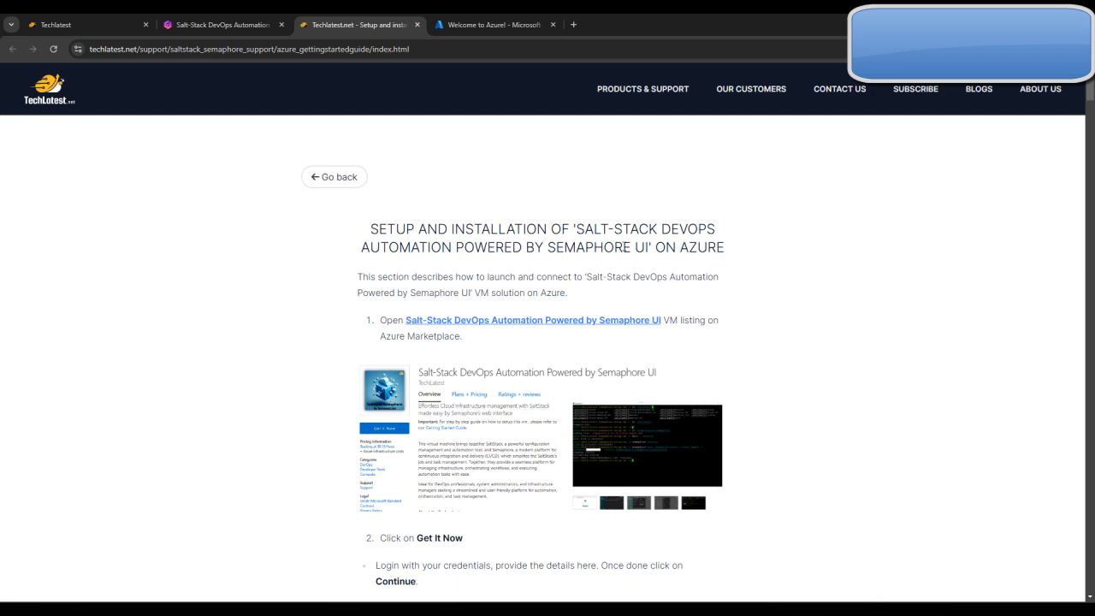
# Open the guide's Azure Marketplace listing for Salt-Stack DevOps Automation Powered by Semaphore UI in a separate tab and show it
pyautogui.scroll(-2, 795, 386)
pyautogui.scroll(2, 690, 412)
pyautogui.rightClick(579, 309)
pyautogui.click(535, 322)
pyautogui.rightClick(535, 321)
pyautogui.click(558, 334)
pyautogui.click(488, 22)
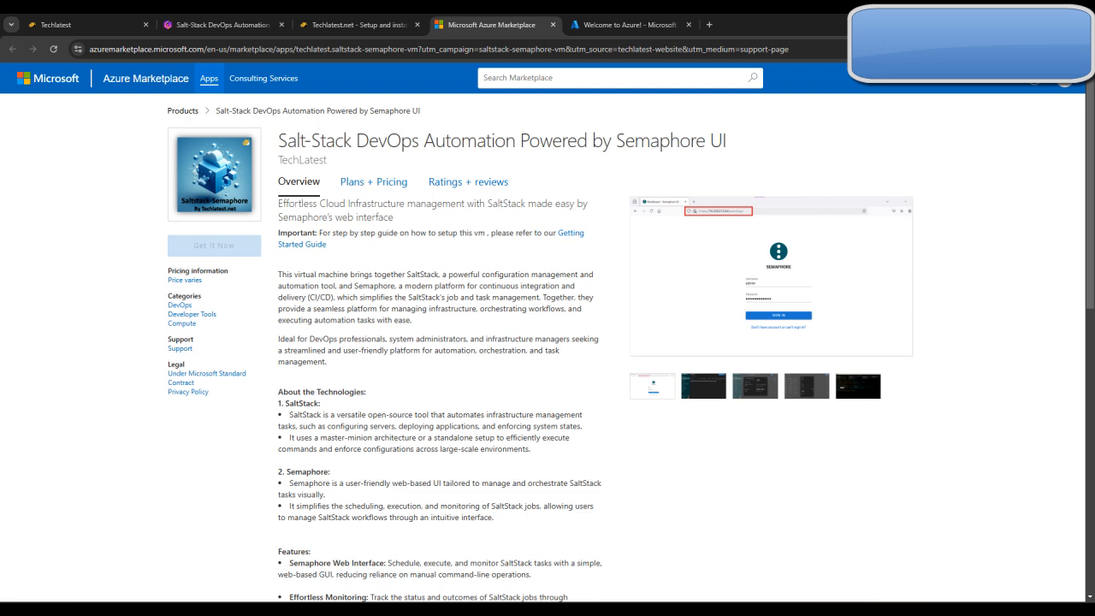
# Get the marketplace app, continue to the Azure portal and start creating a virtual machine with the Saltstack Semaphore Standard Plan
pyautogui.click(232, 253)
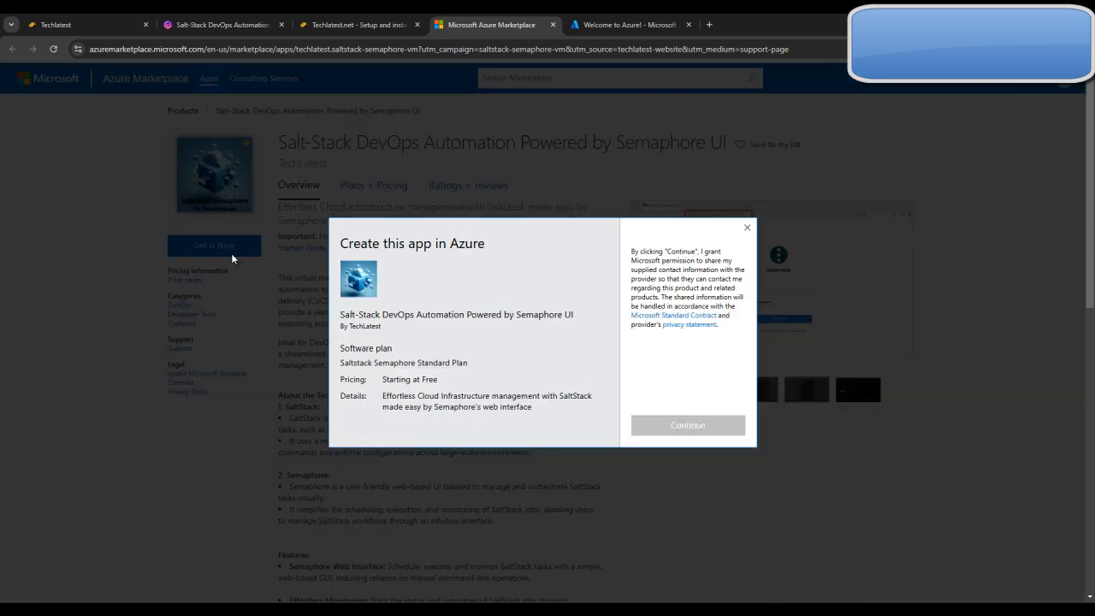
pyautogui.click(696, 435)
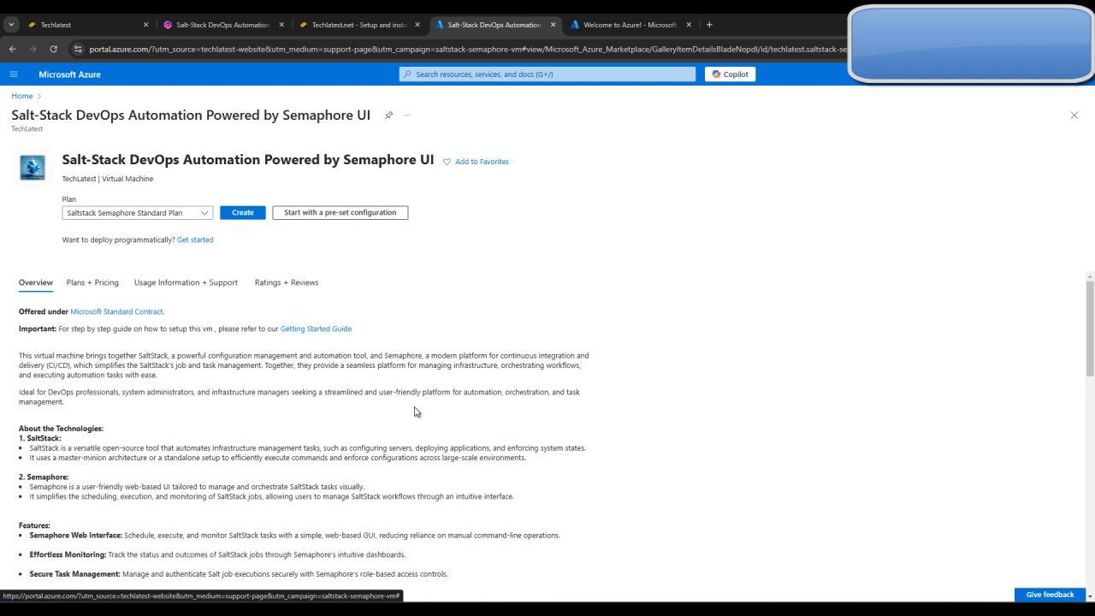
pyautogui.scroll(-10, 428, 447)
pyautogui.scroll(10, 428, 448)
pyautogui.click(243, 212)
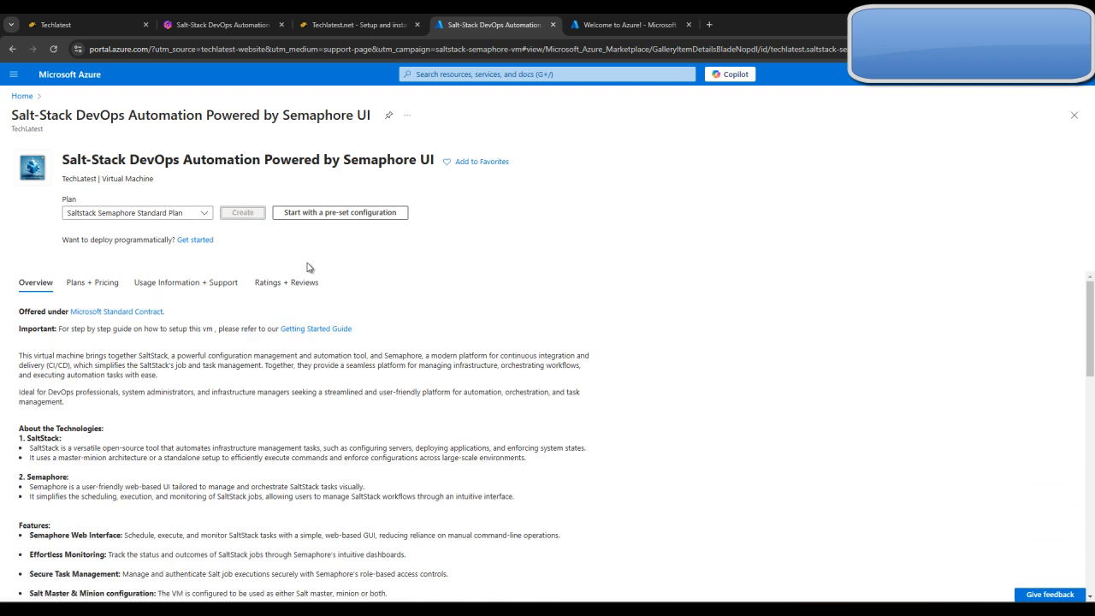
# Consult the deployment guide's project details and select support2resourcegroup as the virtual machine's resource group
pyautogui.click(343, 17)
pyautogui.scroll(-5, 548, 441)
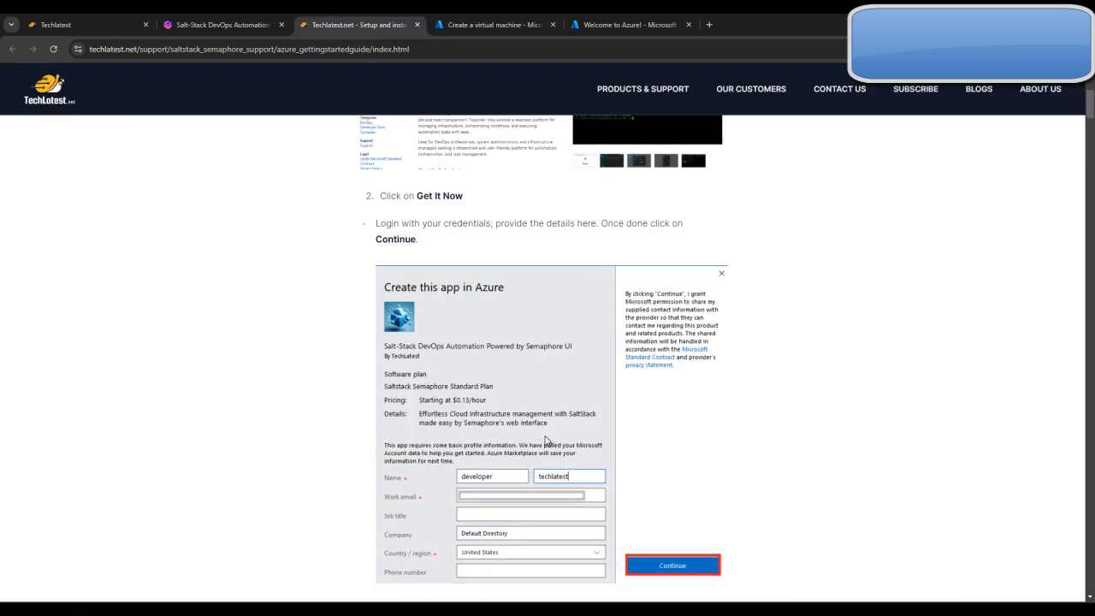
pyautogui.scroll(-6, 547, 438)
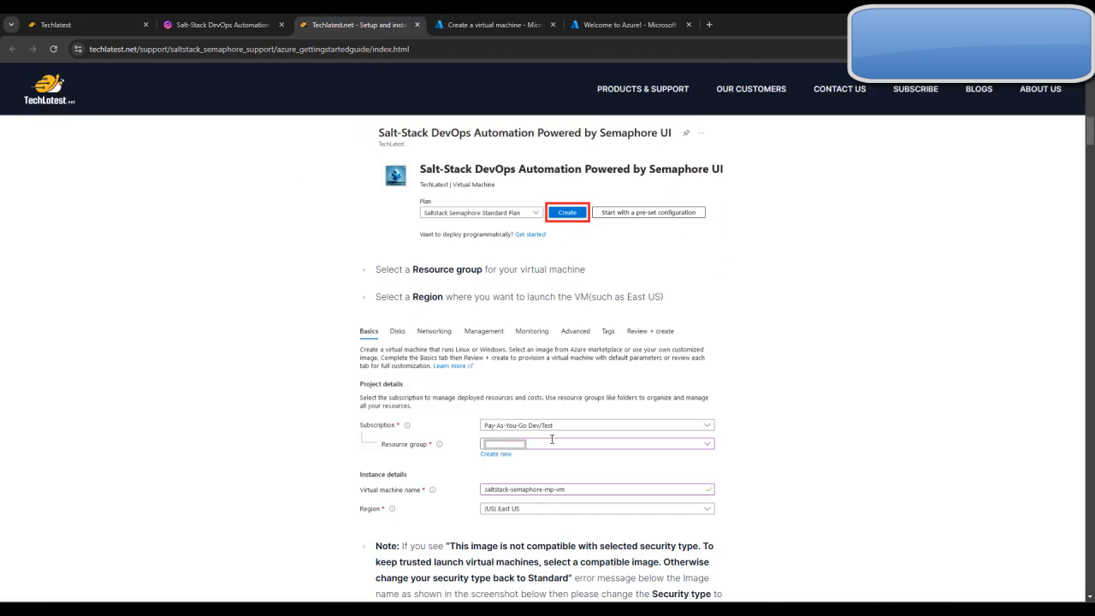
pyautogui.click(501, 18)
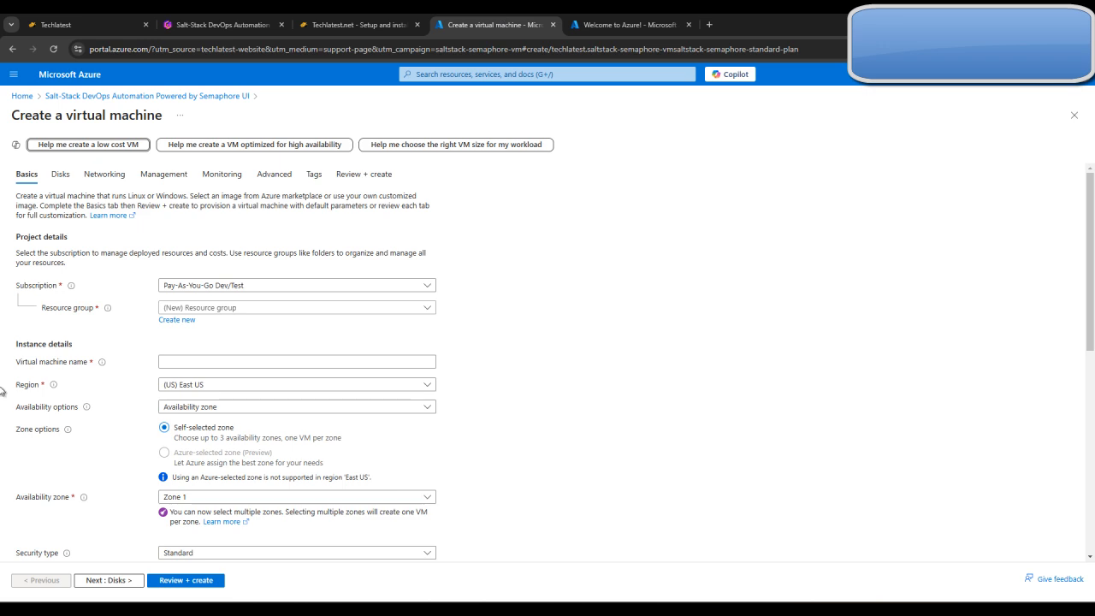
pyautogui.click(256, 307)
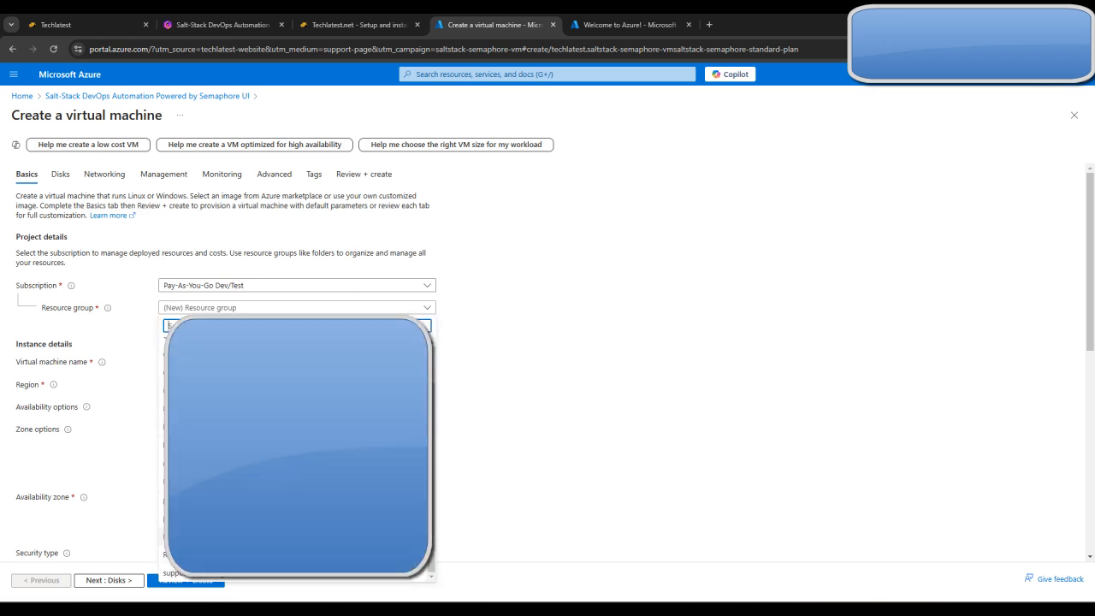
pyautogui.click(298, 579)
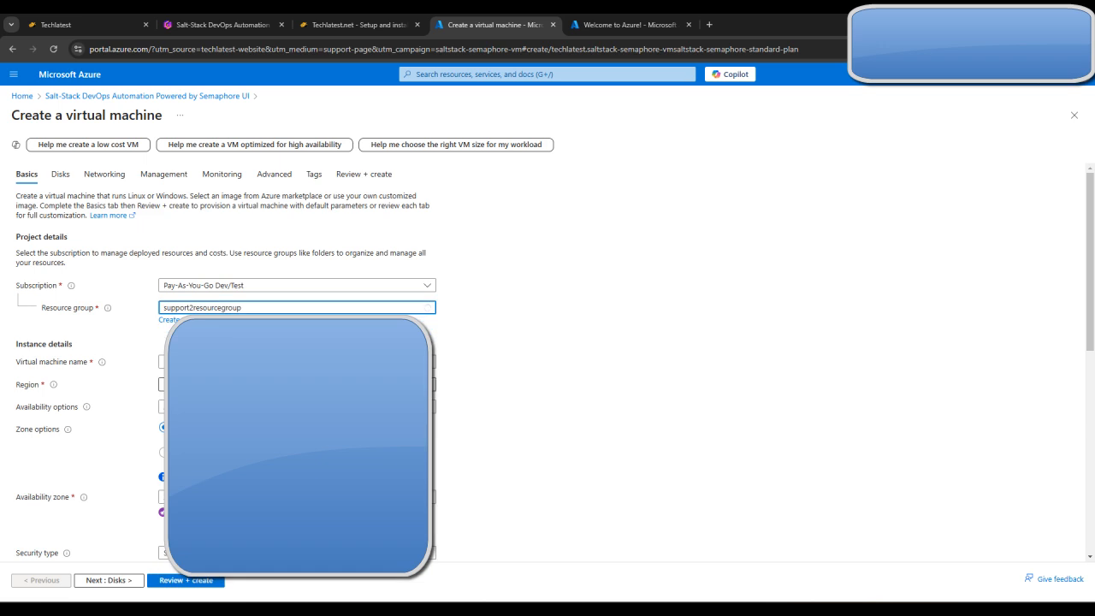
# Name the virtual machine saltstackvm1
pyautogui.click(297, 362)
pyautogui.write('sa')
pyautogui.write('ltstck')
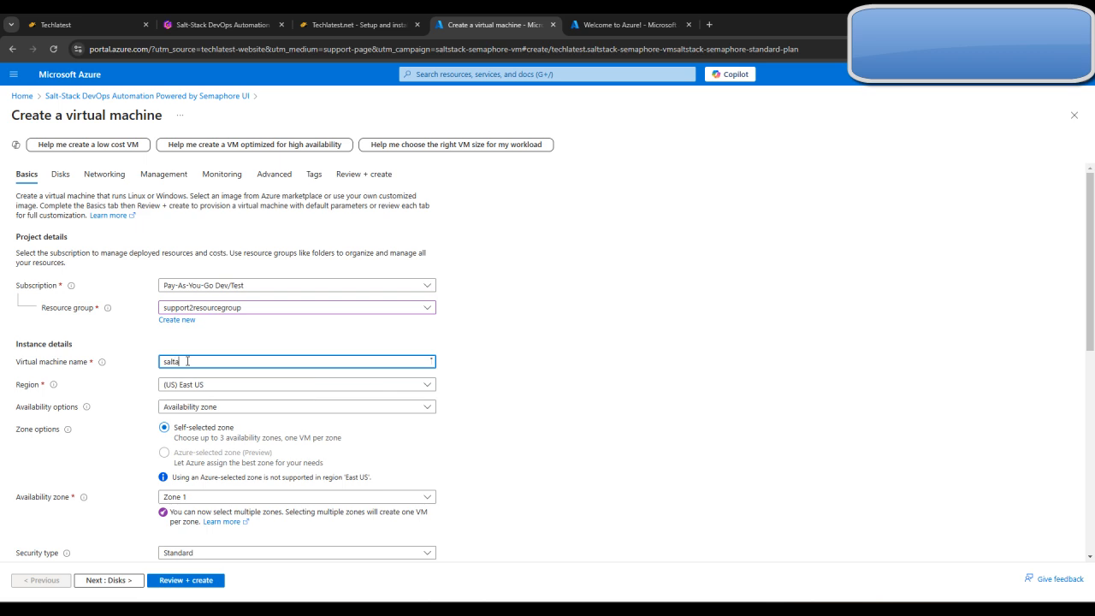
pyautogui.write('c')
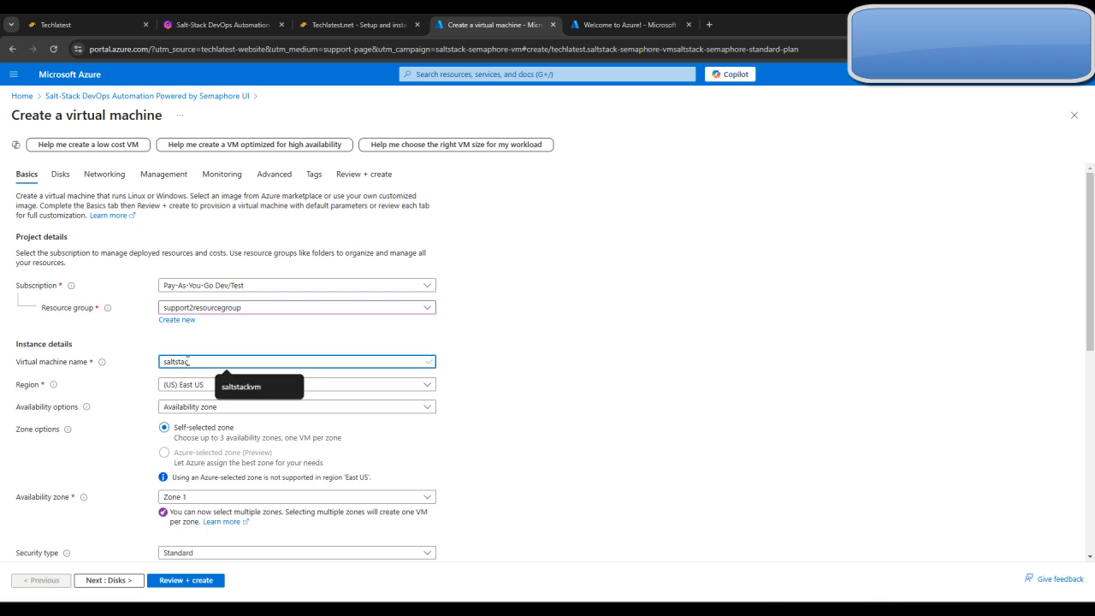
pyautogui.write('k-')
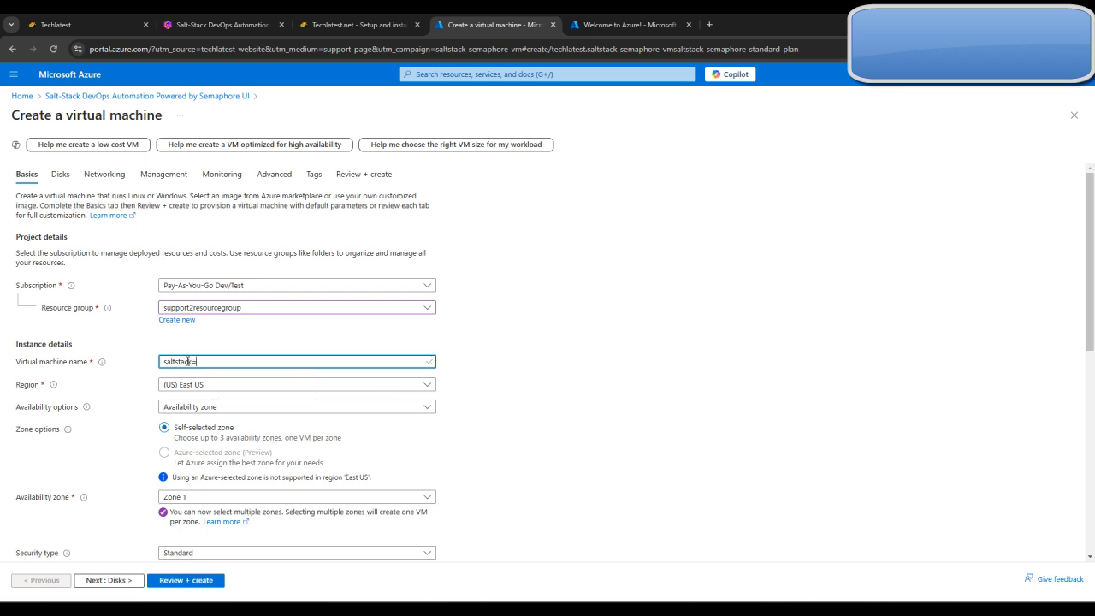
pyautogui.press('BackSpace')
pyautogui.press('BackSpace')
pyautogui.press('BackSpace')
pyautogui.write('vm1')
pyautogui.click(620, 449)
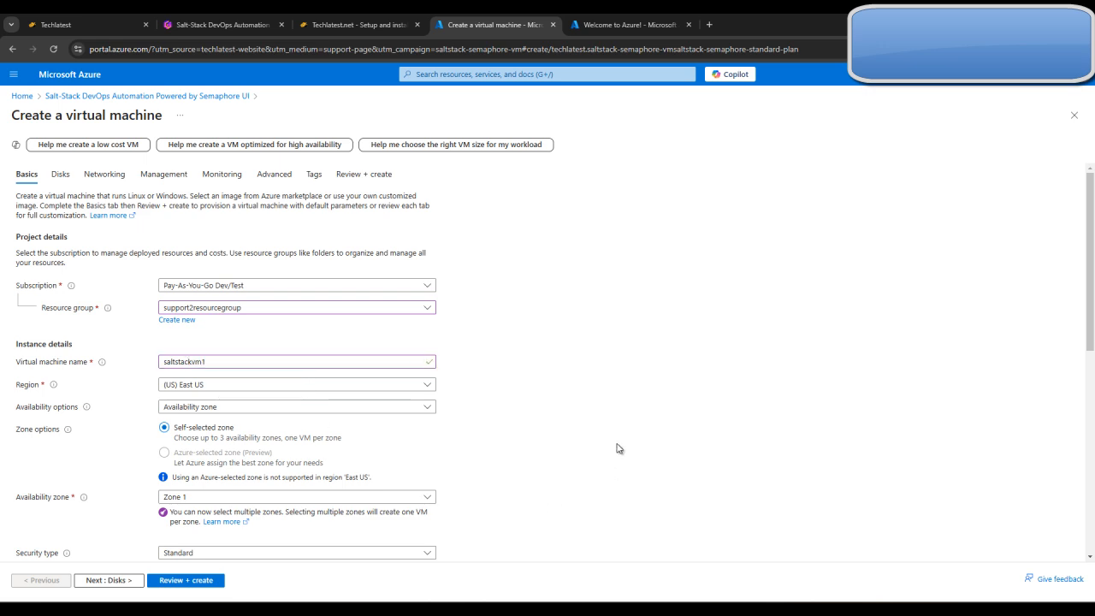
# Examine the virtual machine's region, zone, security type, image and size settings against the deployment guide's instructions
pyautogui.scroll(-2, 619, 449)
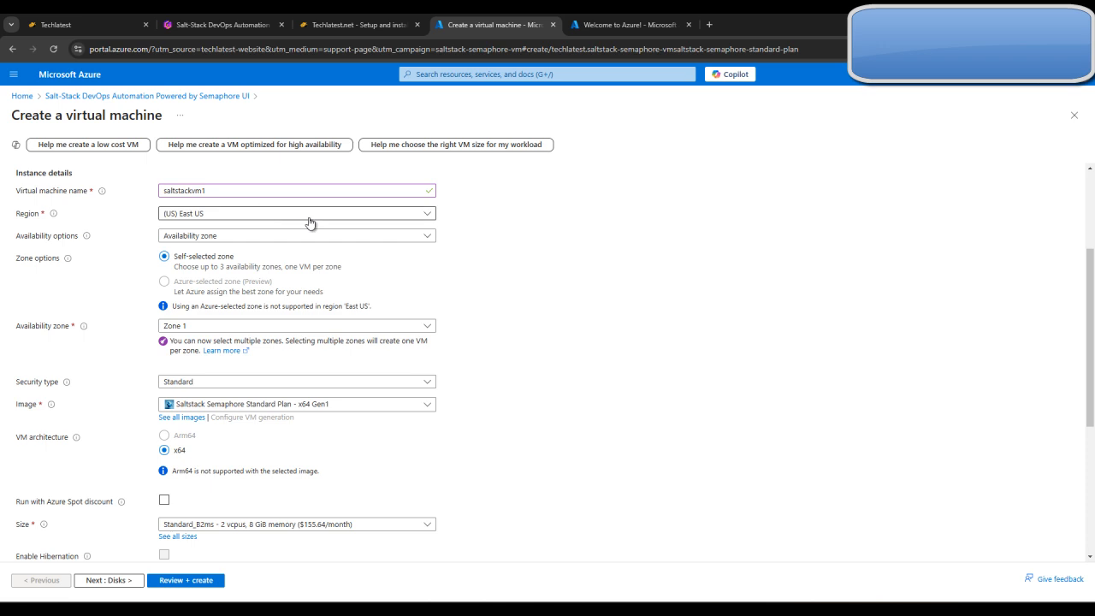
pyautogui.scroll(-1, 427, 401)
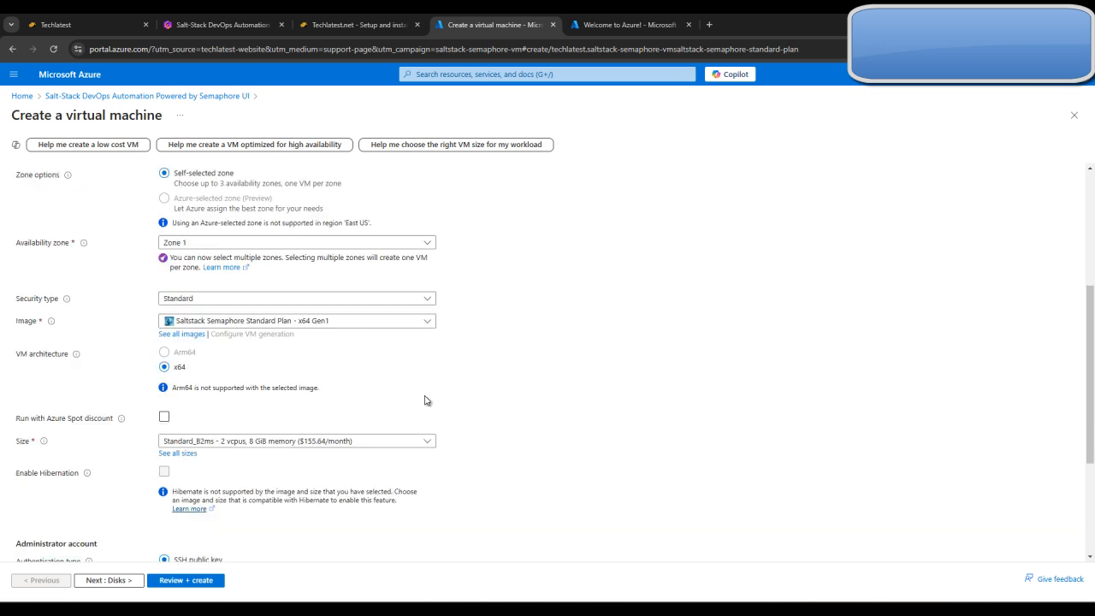
pyautogui.scroll(-2, 427, 401)
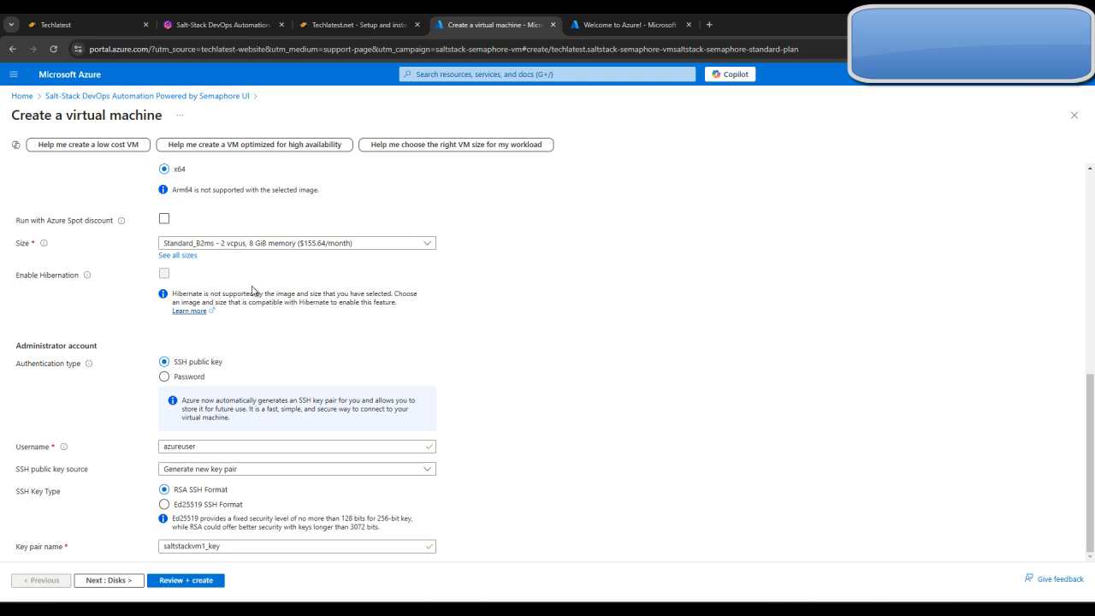
pyautogui.click(347, 18)
pyautogui.scroll(-4, 517, 358)
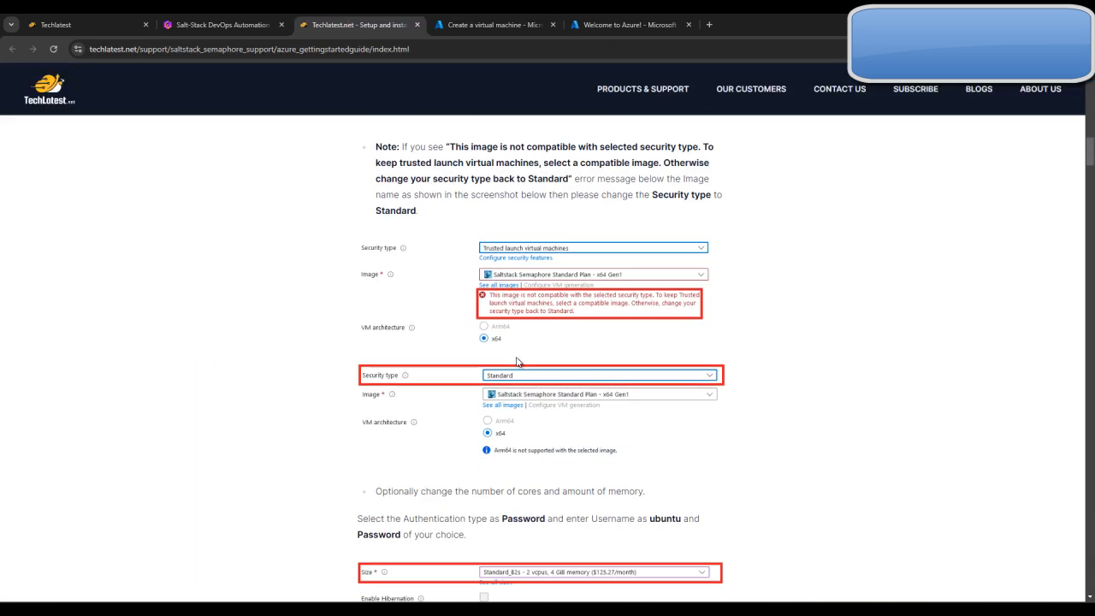
pyautogui.scroll(2, 618, 351)
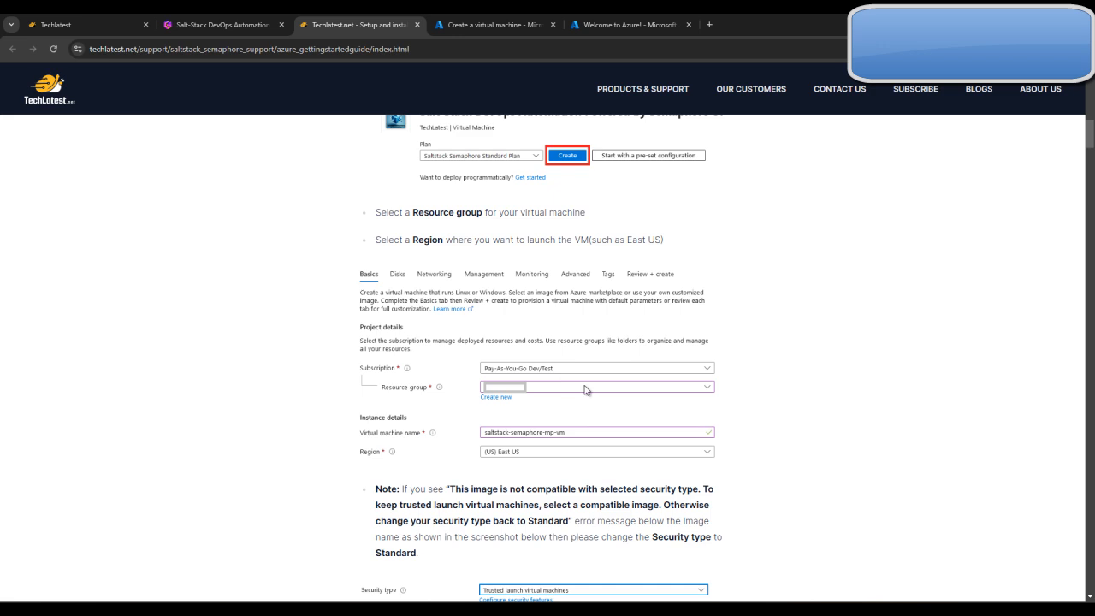
pyautogui.scroll(-2, 616, 395)
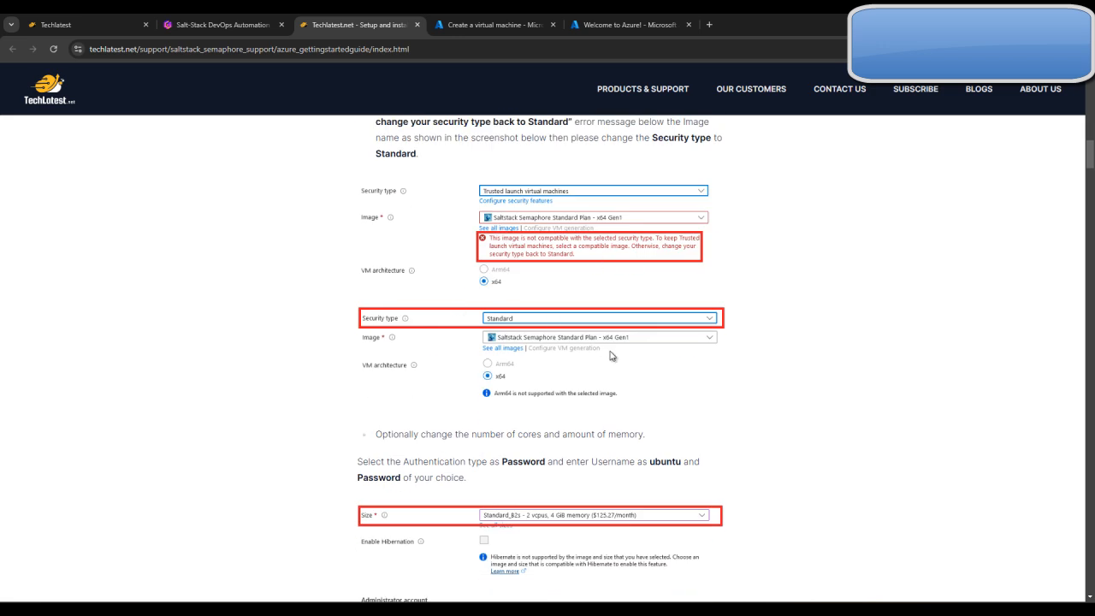
pyautogui.click(493, 24)
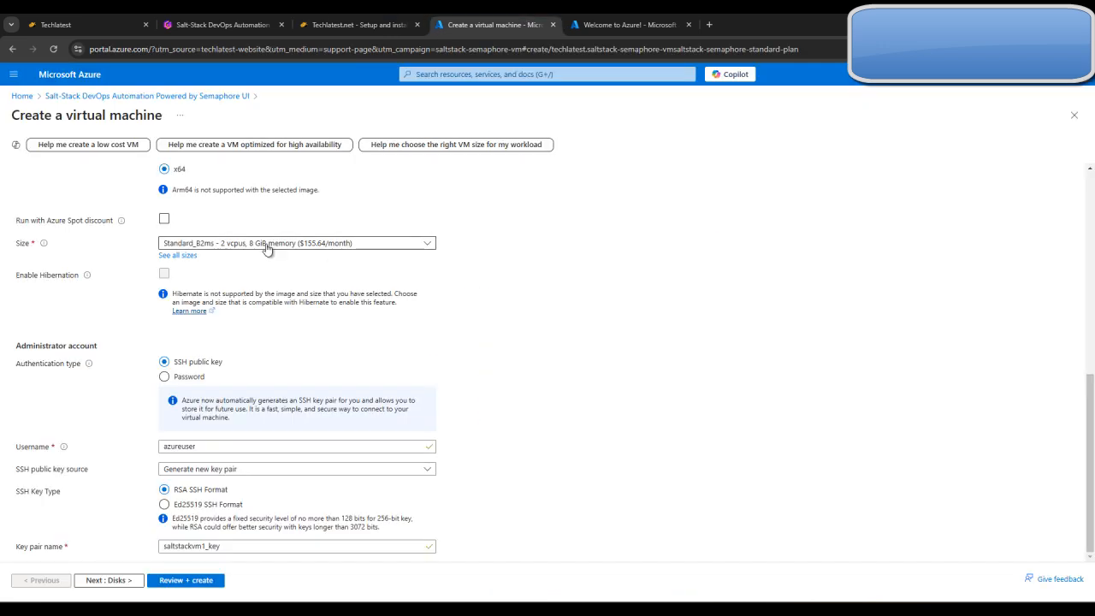
# Consult the guide's size and administrator account section and choose the Standard_B2ms size with 2 vcpus and 8 GiB memory
pyautogui.click(397, 24)
pyautogui.scroll(-2, 453, 355)
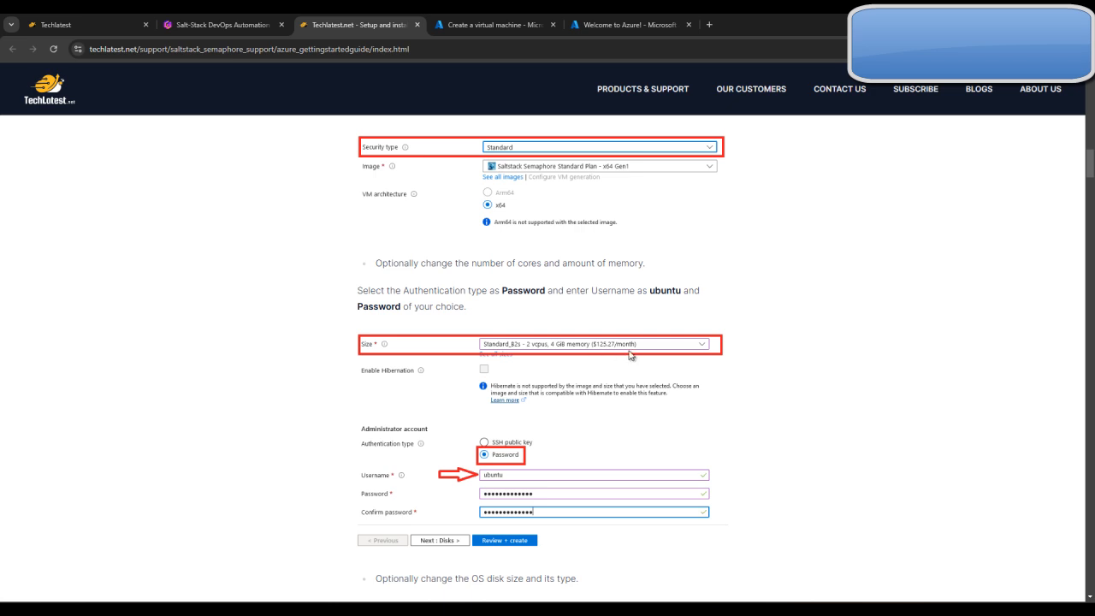
pyautogui.click(510, 19)
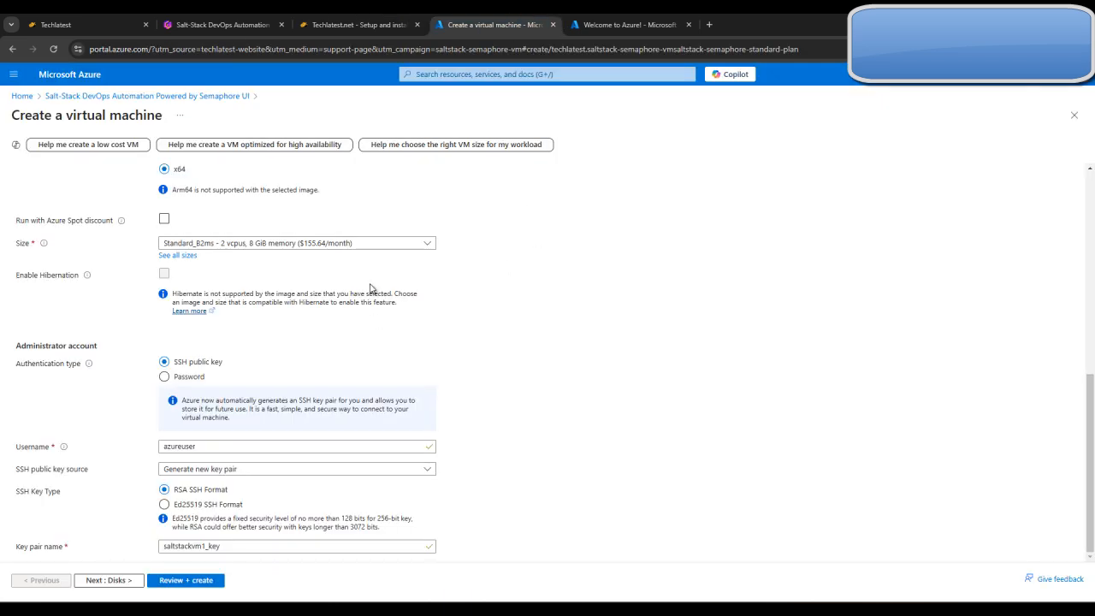
pyautogui.click(398, 245)
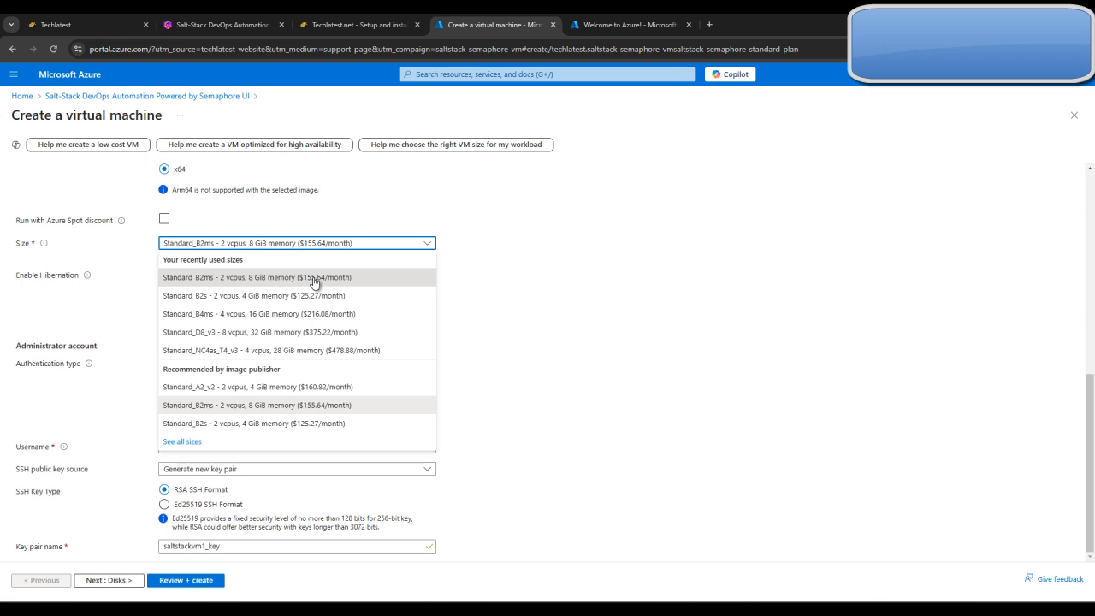
pyautogui.click(352, 278)
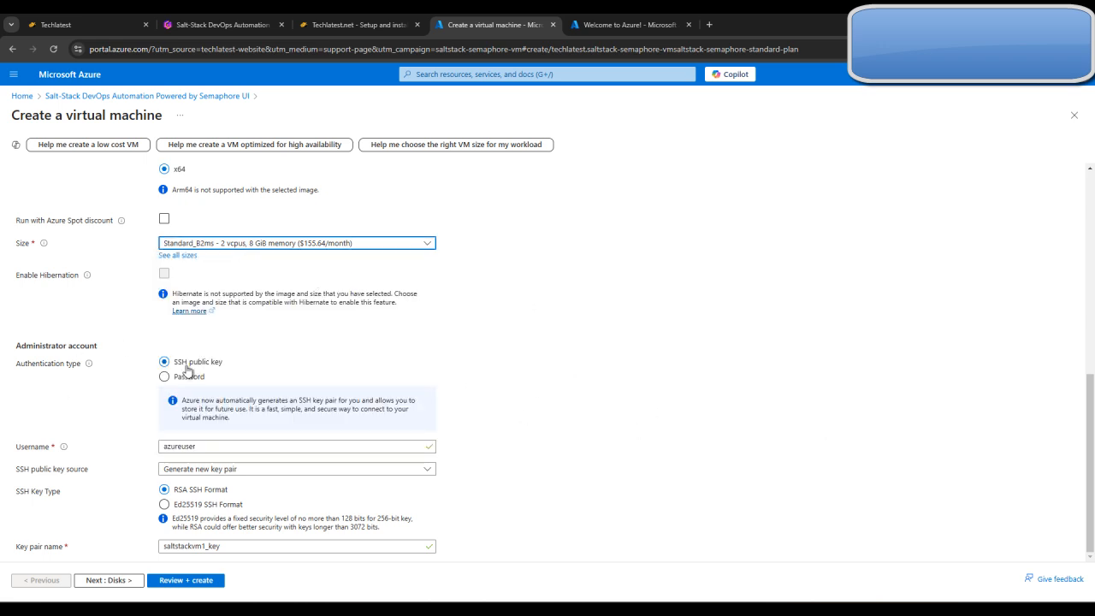
# Set the administrator account's authentication type to Password and its username to ubuntu
pyautogui.click(167, 379)
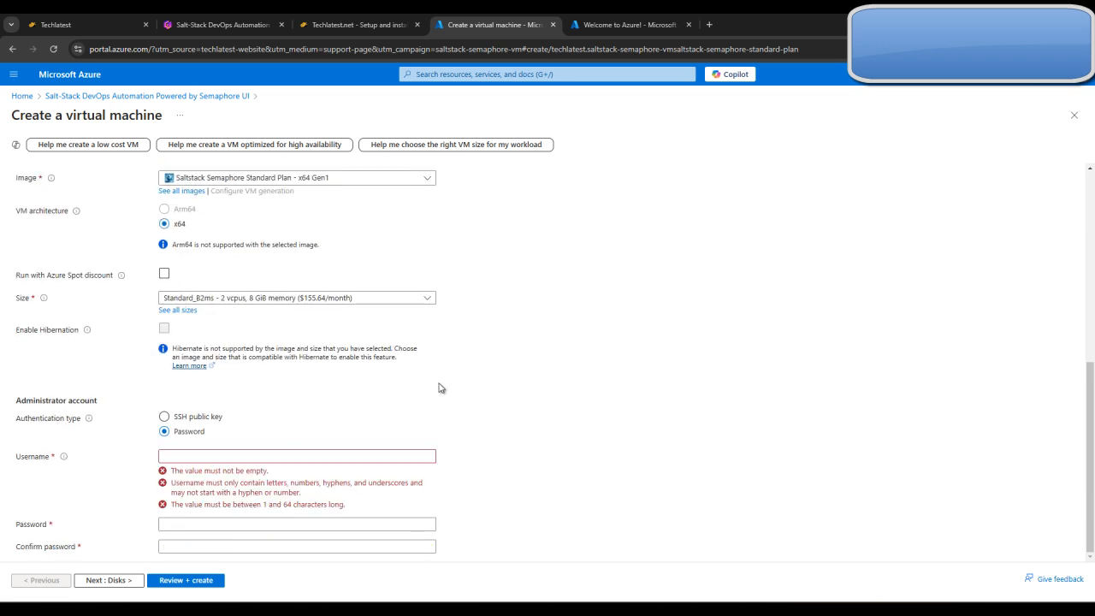
pyautogui.click(204, 458)
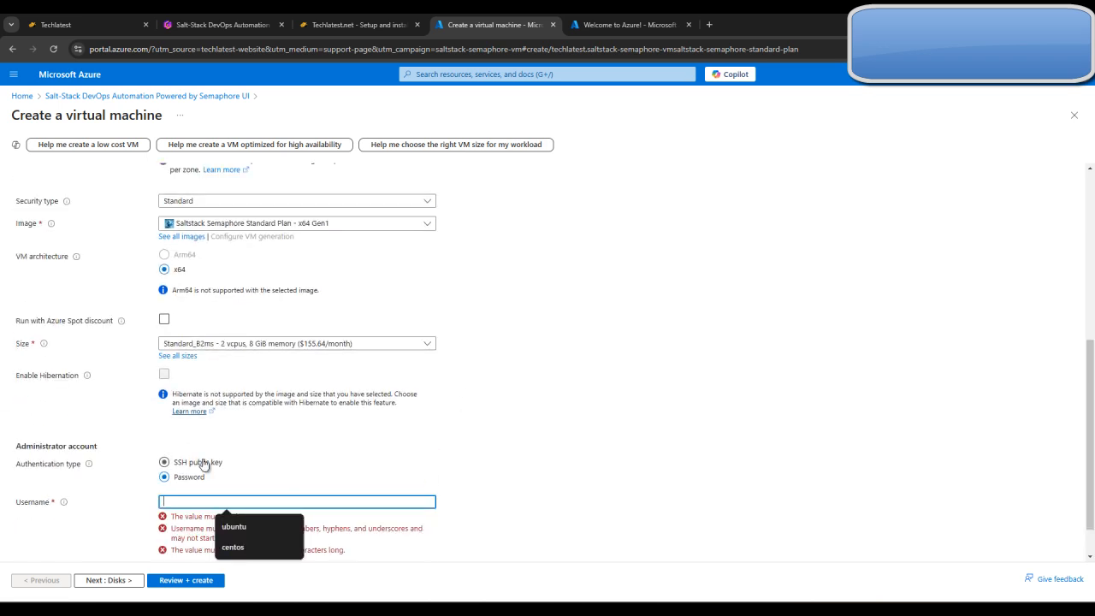
pyautogui.click(238, 519)
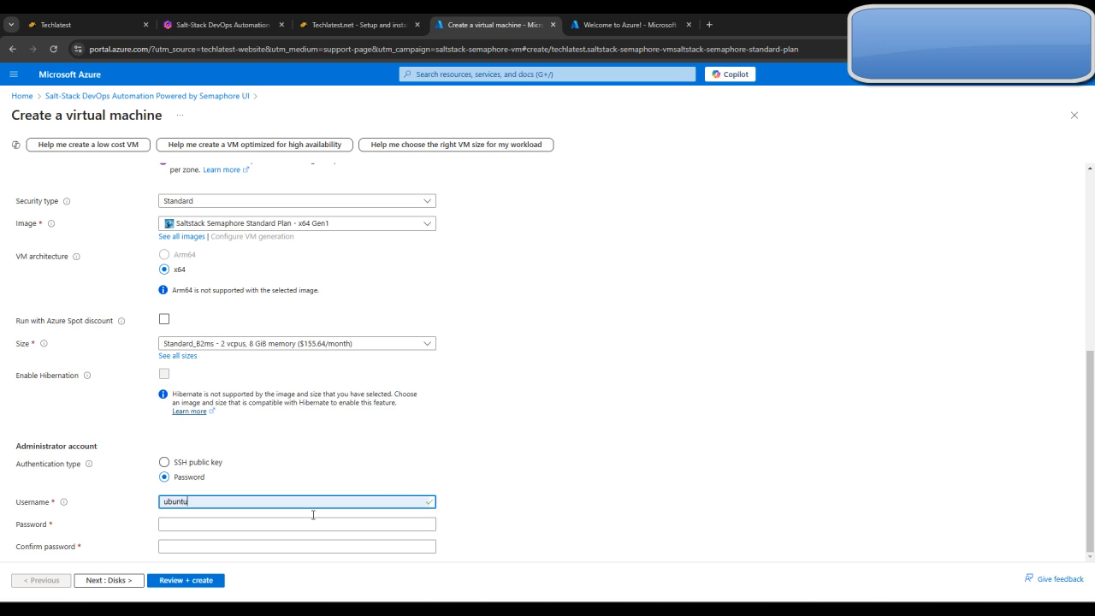
# Enter and confirm the administrator account's password, and continue to the disk settings
pyautogui.click(175, 525)
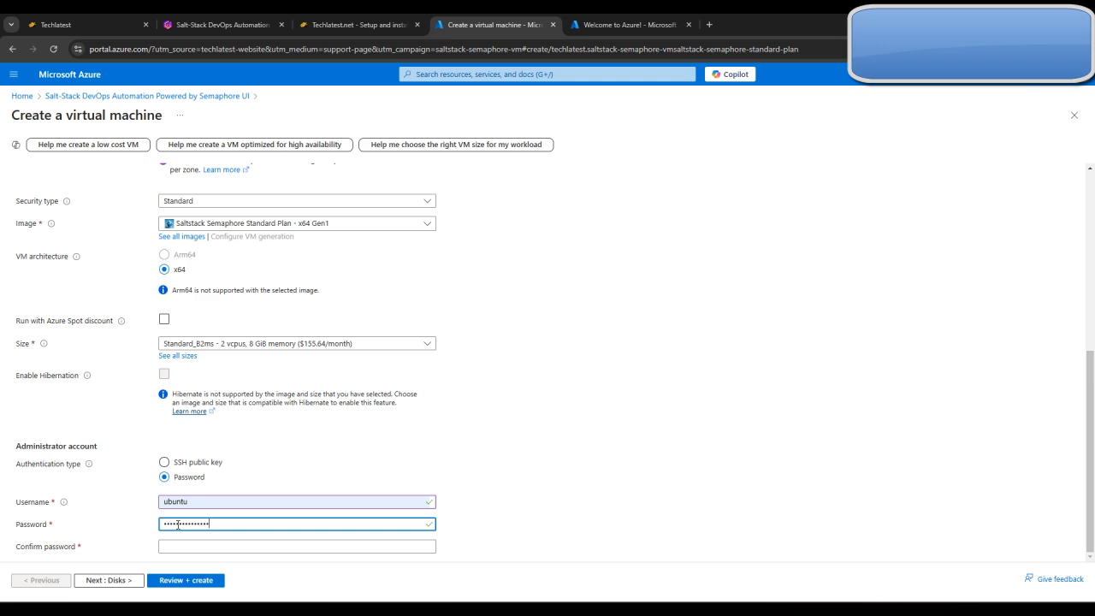
pyautogui.click(224, 545)
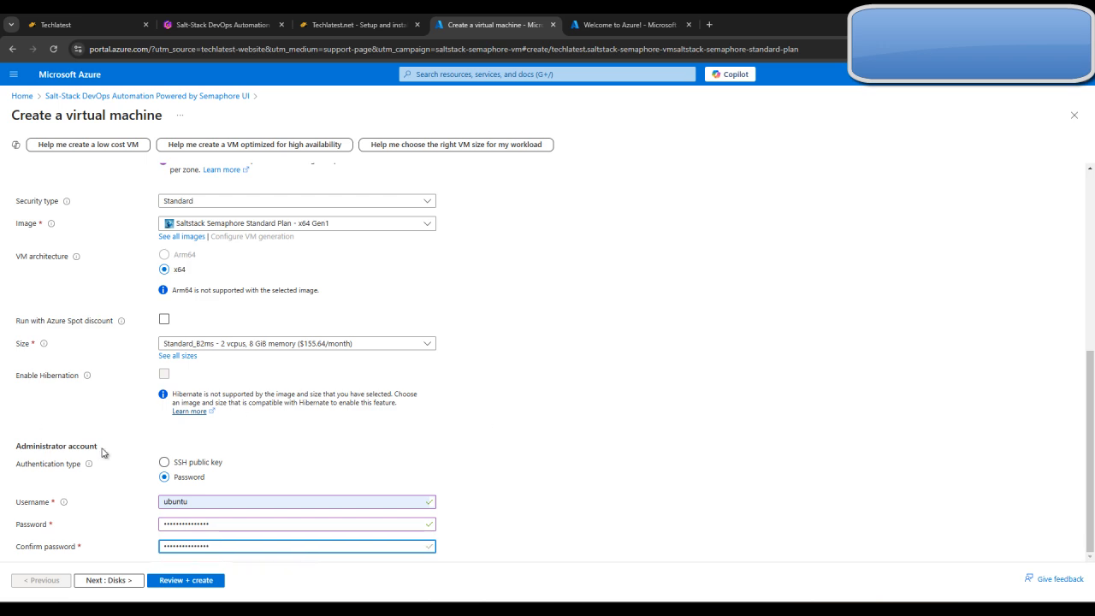
pyautogui.click(115, 581)
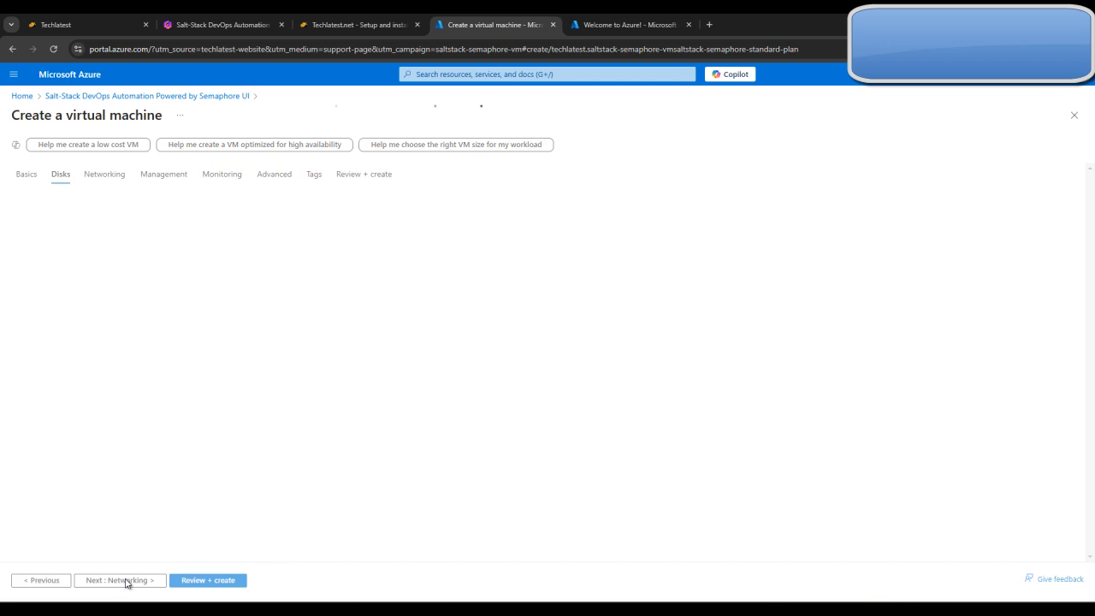
# Consult the guide's OS disk section and set the OS disk type to Standard HDD (locally-redundant storage)
pyautogui.scroll(-1, 537, 392)
pyautogui.click(360, 25)
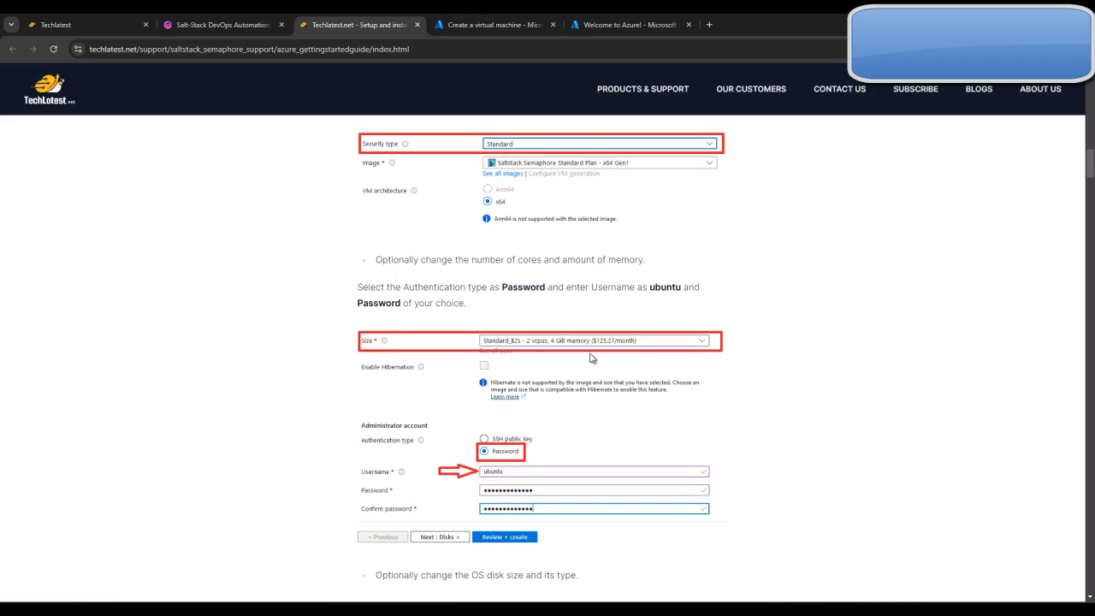
pyautogui.scroll(-4, 599, 363)
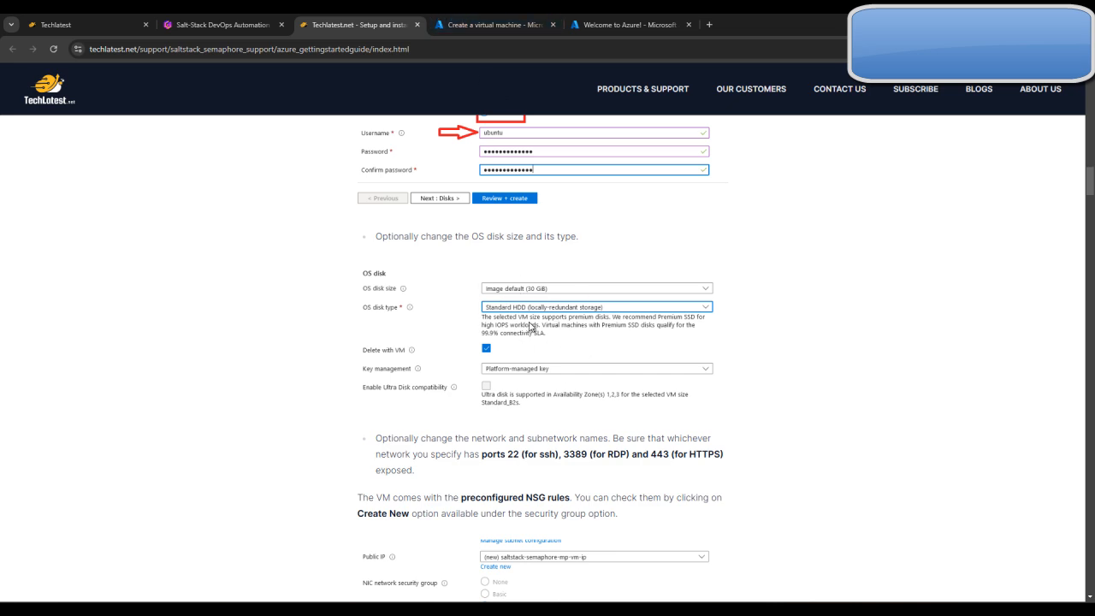
pyautogui.click(505, 23)
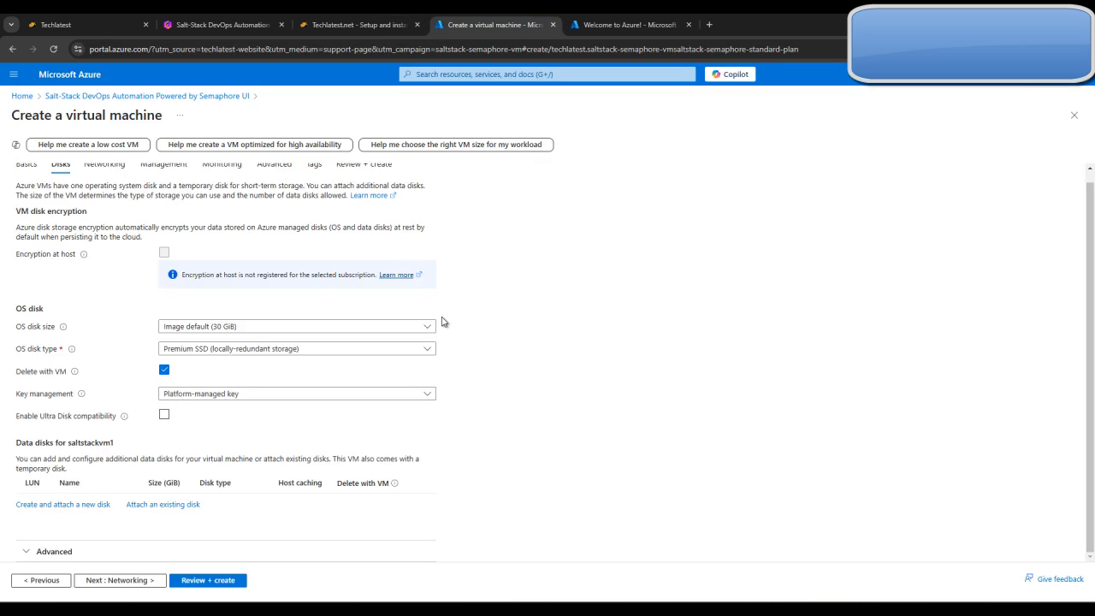
pyautogui.click(326, 352)
pyautogui.click(309, 459)
pyautogui.scroll(-1, 430, 408)
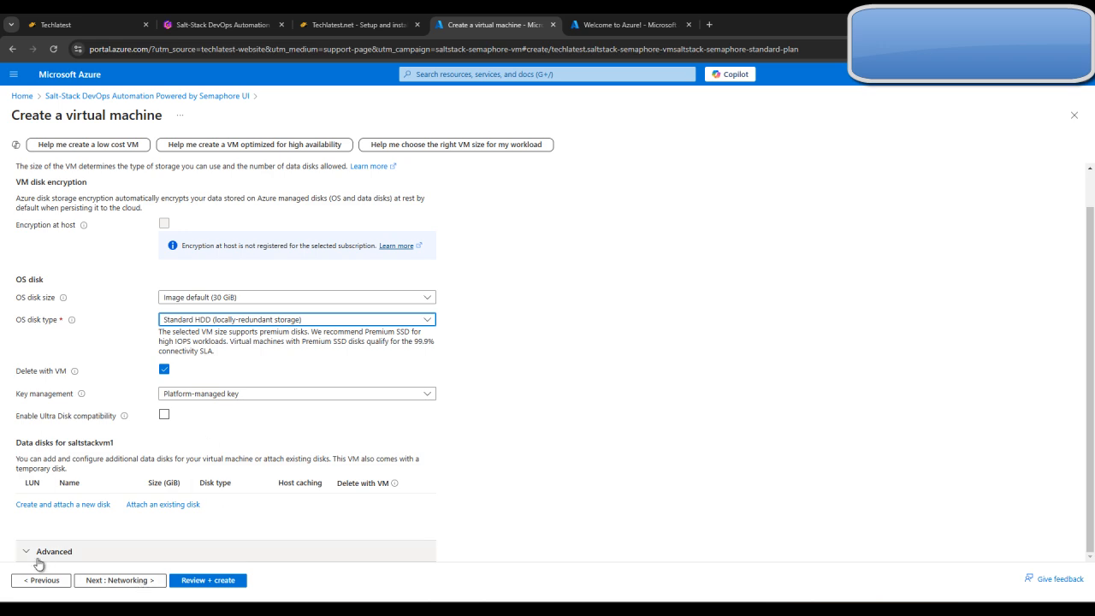
# Accept the default networking, management, monitoring, advanced and tags settings and proceed to the final review of the virtual machine
pyautogui.click(160, 584)
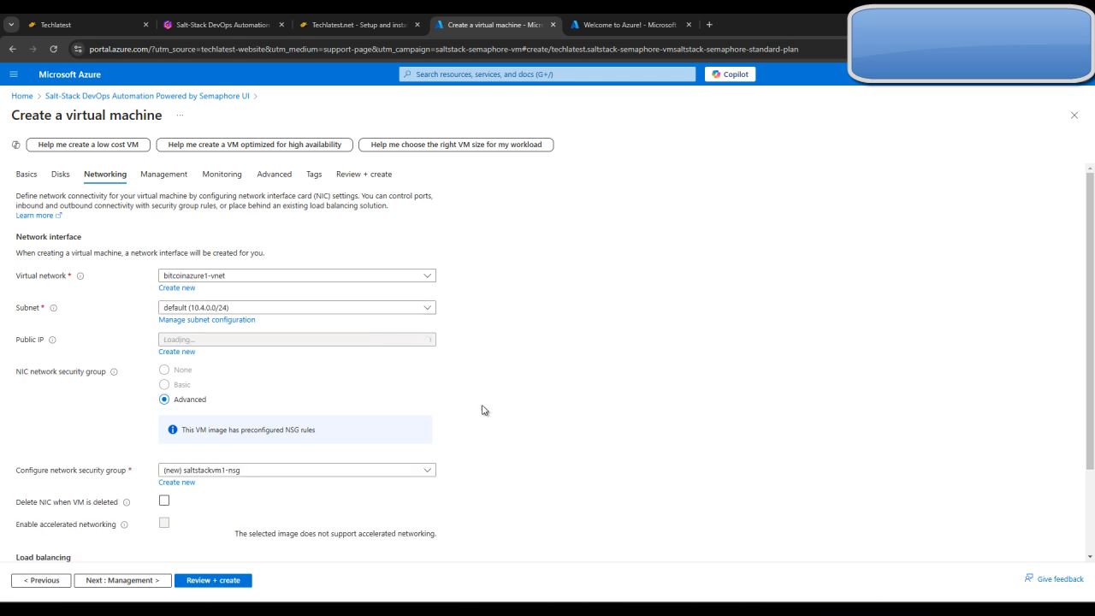
pyautogui.scroll(-3, 386, 384)
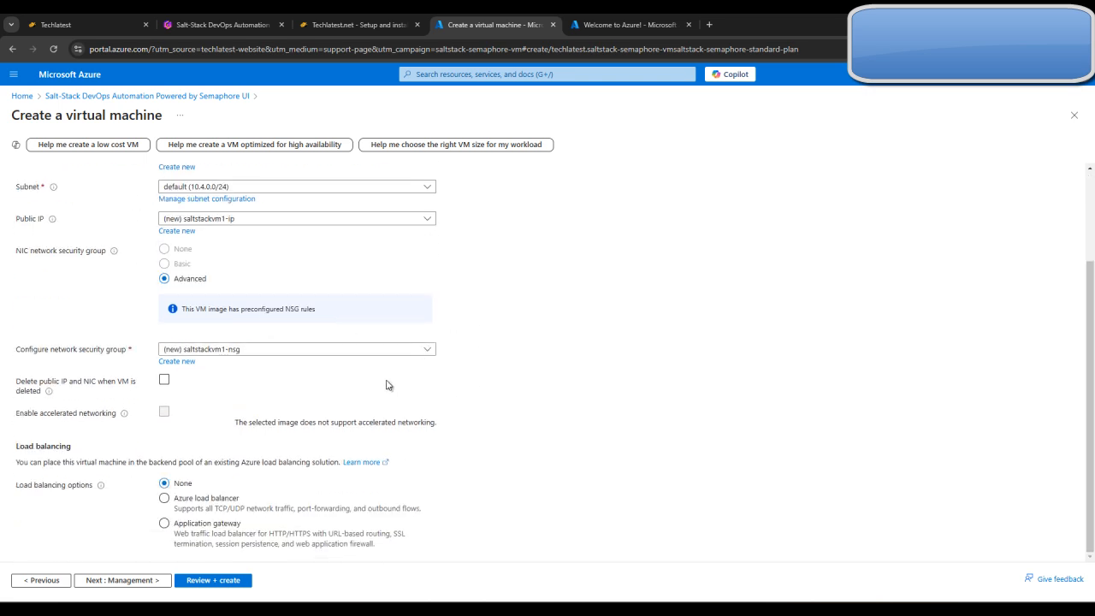
pyautogui.click(151, 581)
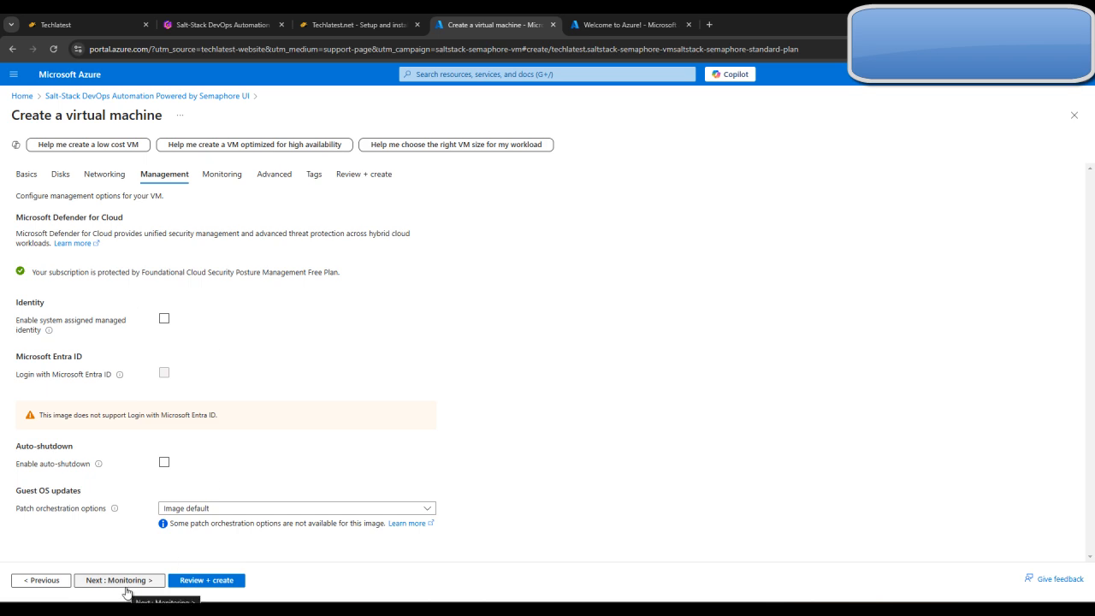
pyautogui.click(124, 581)
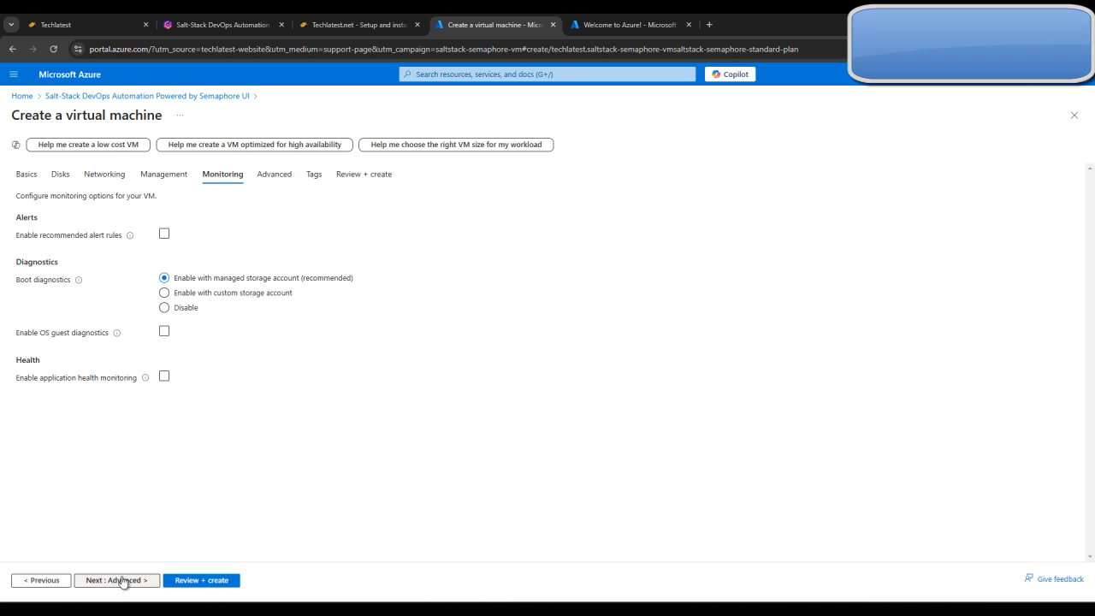
pyautogui.click(131, 586)
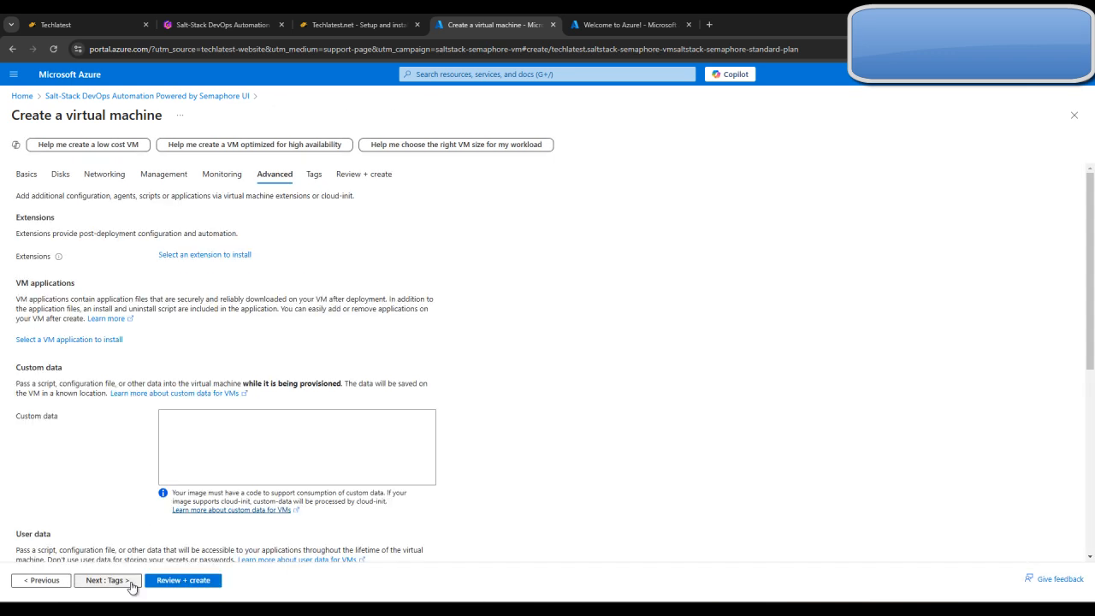
pyautogui.click(131, 584)
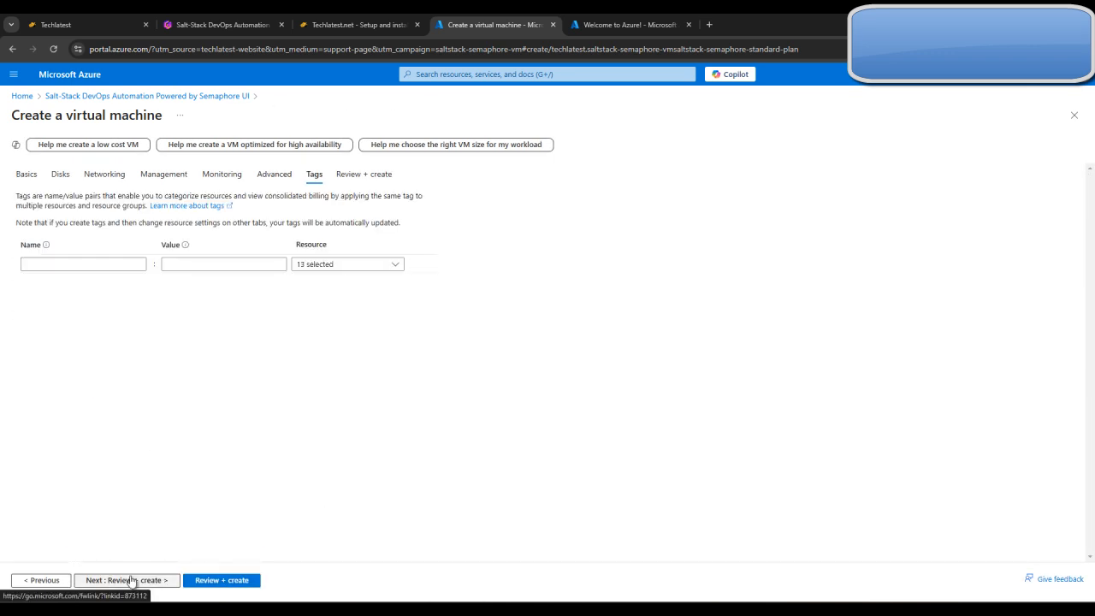
pyautogui.click(131, 580)
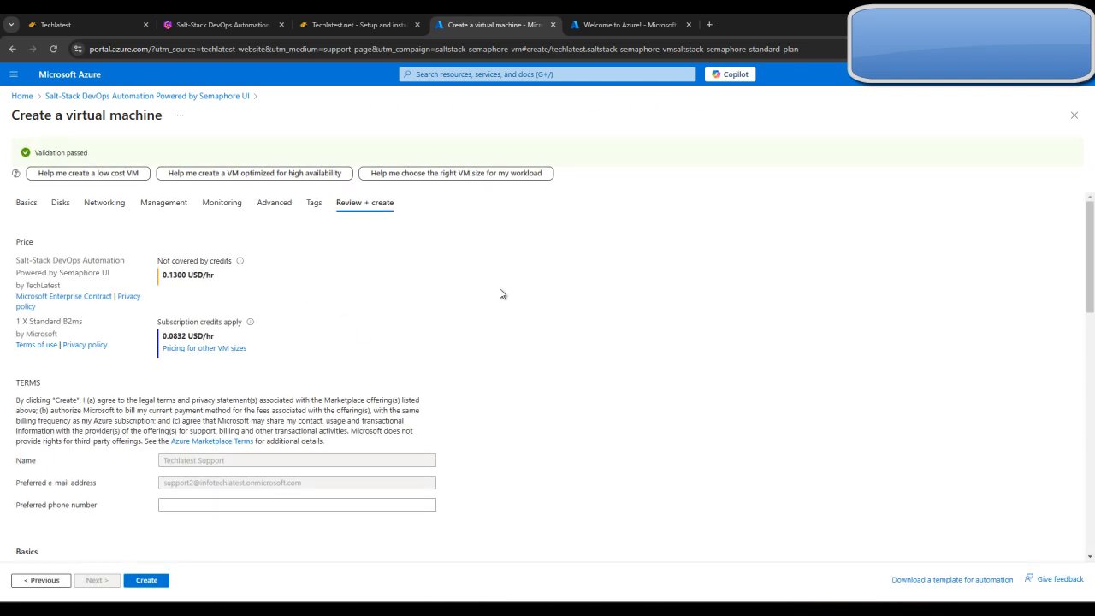
# Create the virtual machine and open its resource page once it is deployed
pyautogui.click(147, 581)
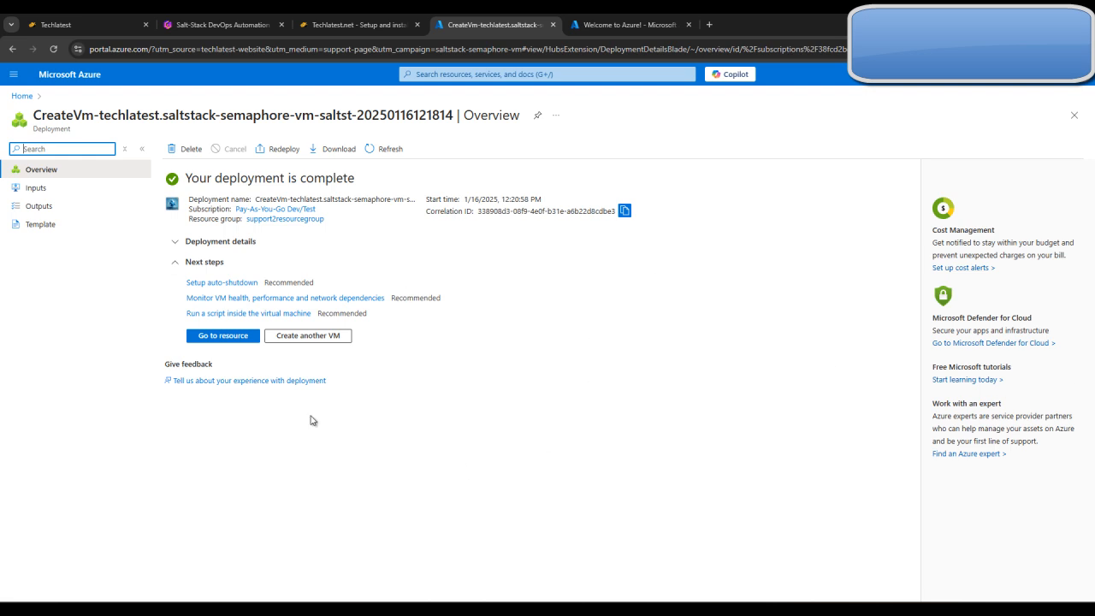
pyautogui.click(225, 340)
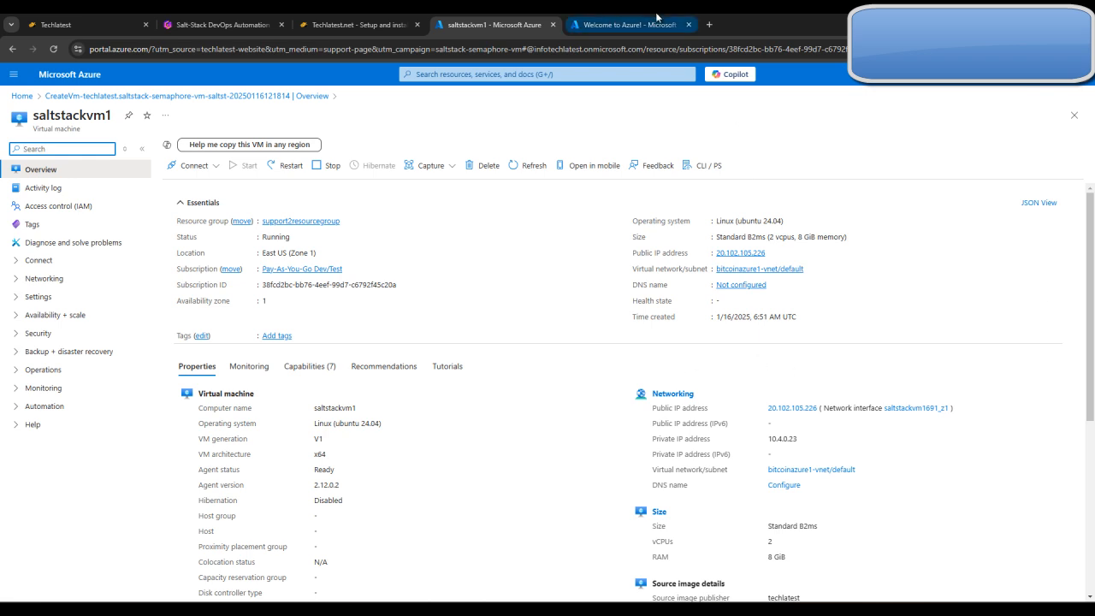
# Read the guide's instructions on the resource page and on changing the VM password with a RunShellScript command
pyautogui.click(587, 17)
pyautogui.click(325, 19)
pyautogui.scroll(-10, 684, 392)
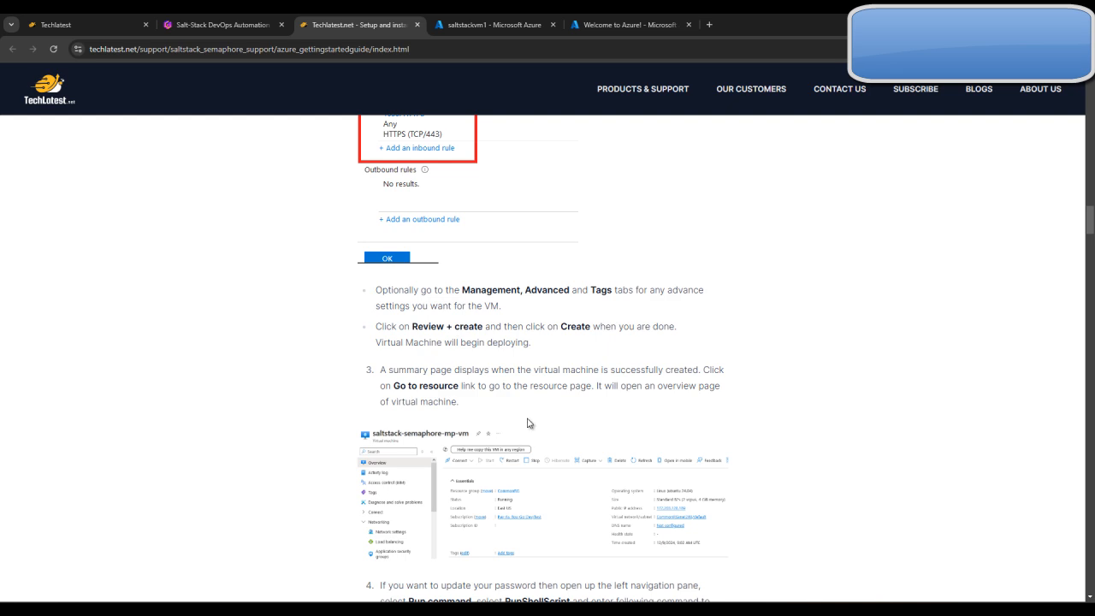
pyautogui.scroll(-1, 418, 374)
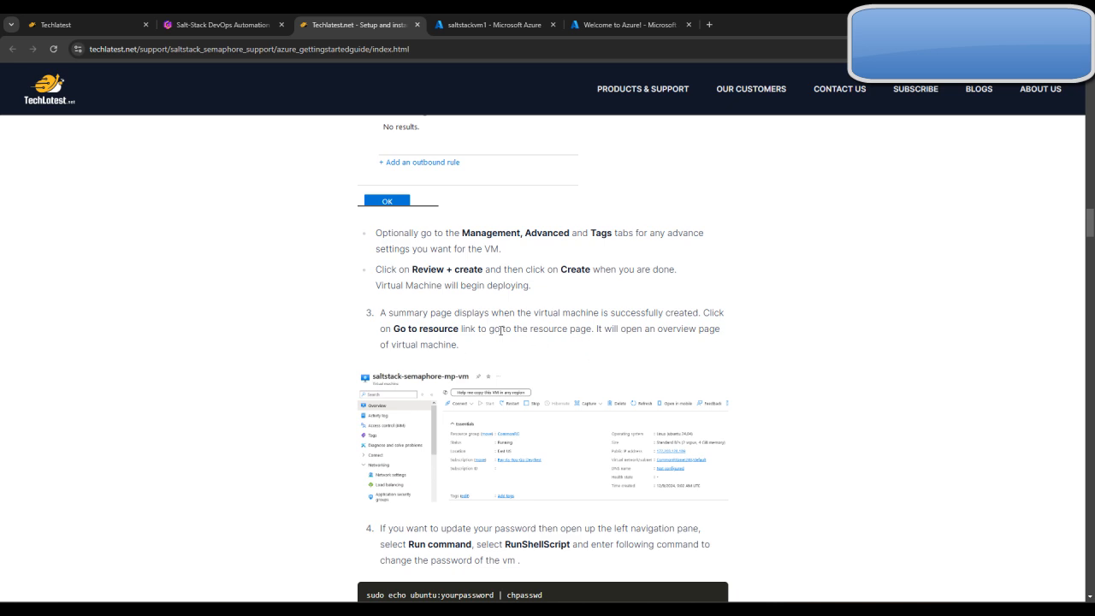
pyautogui.scroll(-2, 501, 331)
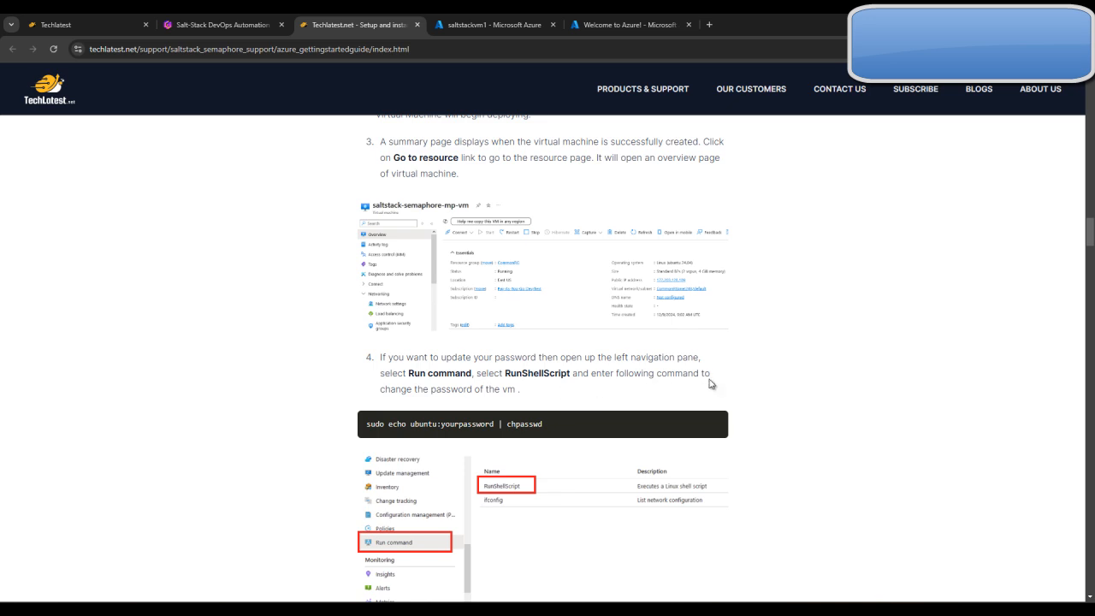
pyautogui.scroll(-1, 525, 399)
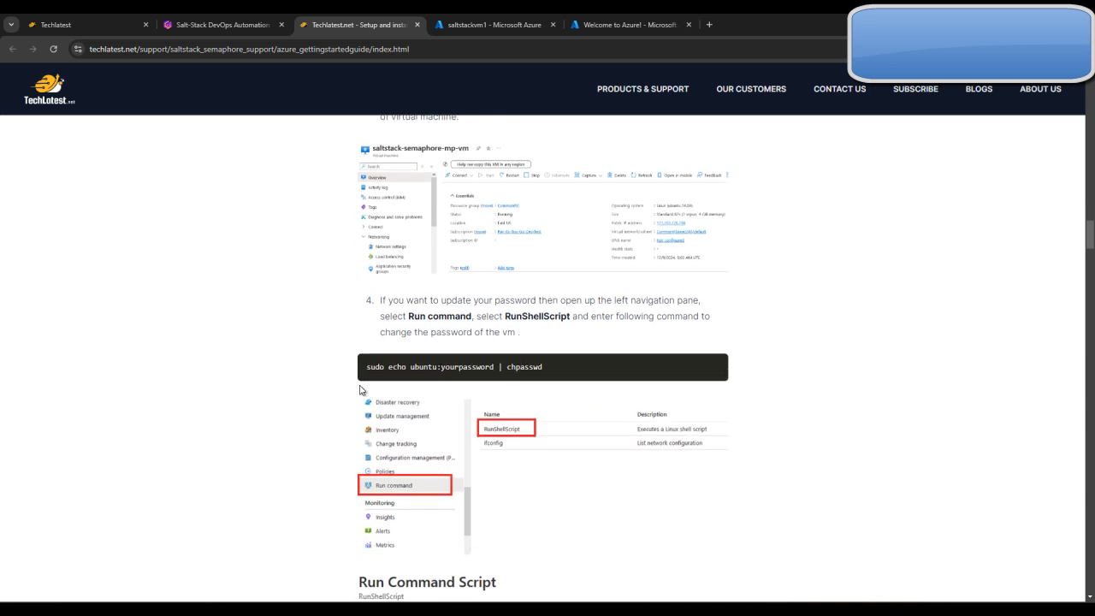
pyautogui.tripleClick(416, 367)
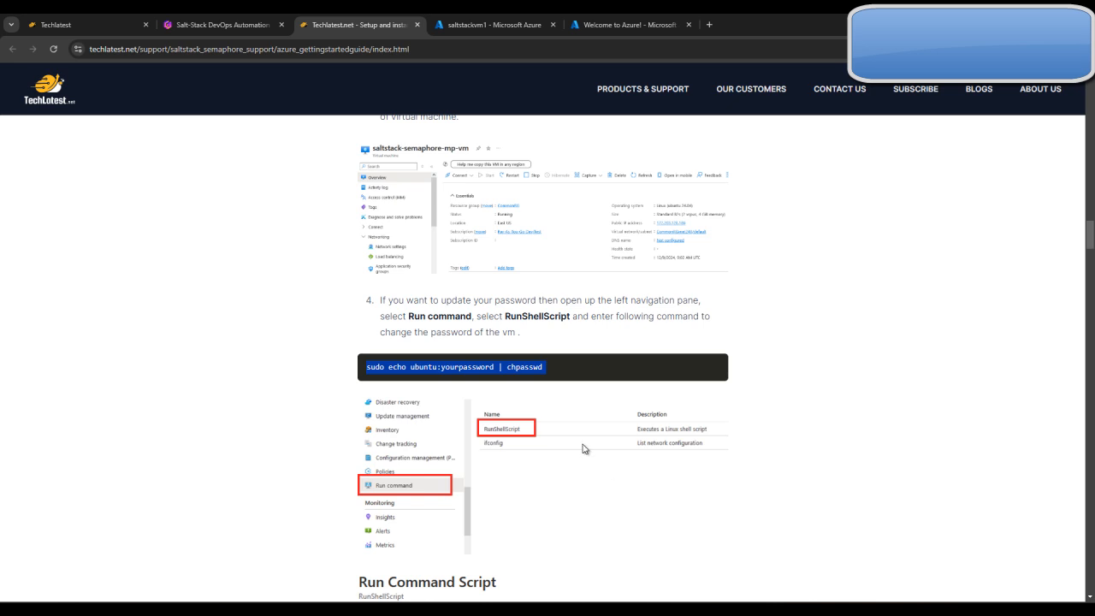
pyautogui.click(546, 374)
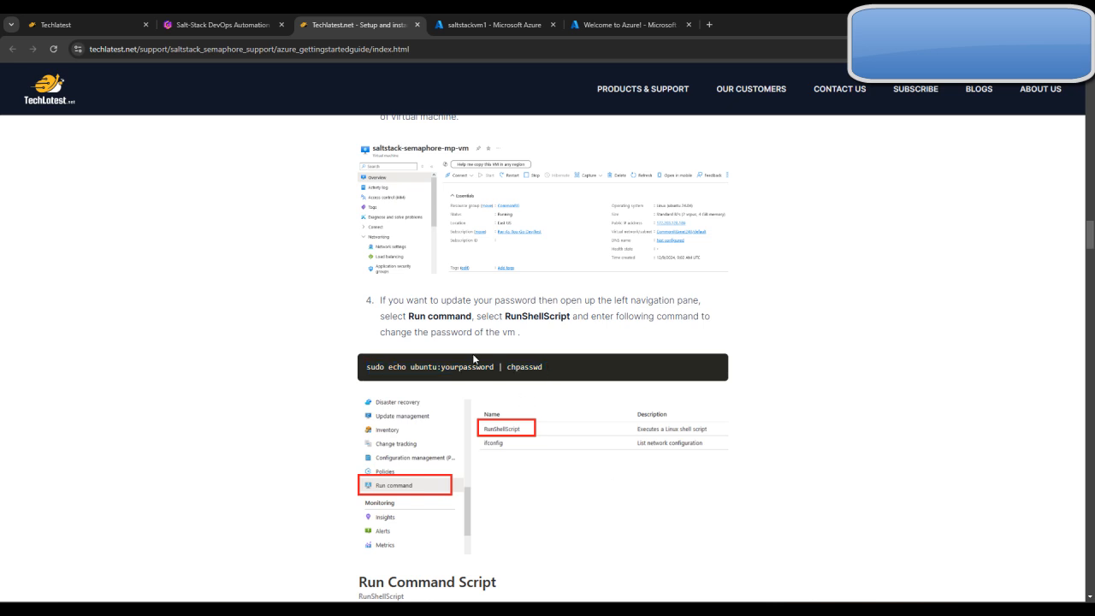
# Find the Run command feature of saltstackvm1 and open the RunShellScript script editor
pyautogui.click(602, 25)
pyautogui.click(504, 21)
pyautogui.click(55, 149)
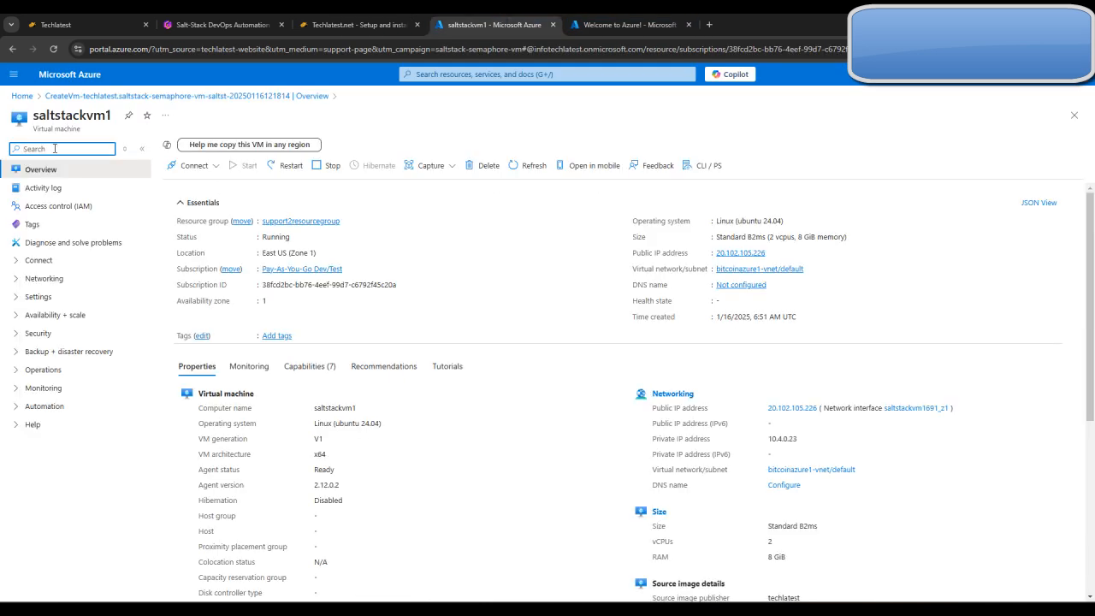
pyautogui.write('RUN')
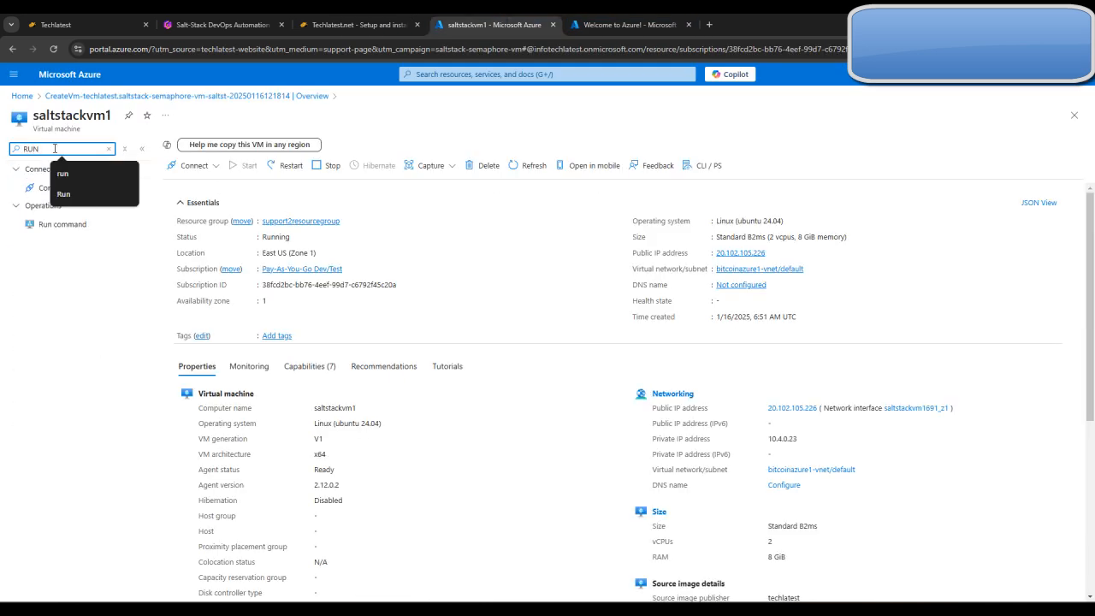
pyautogui.click(72, 225)
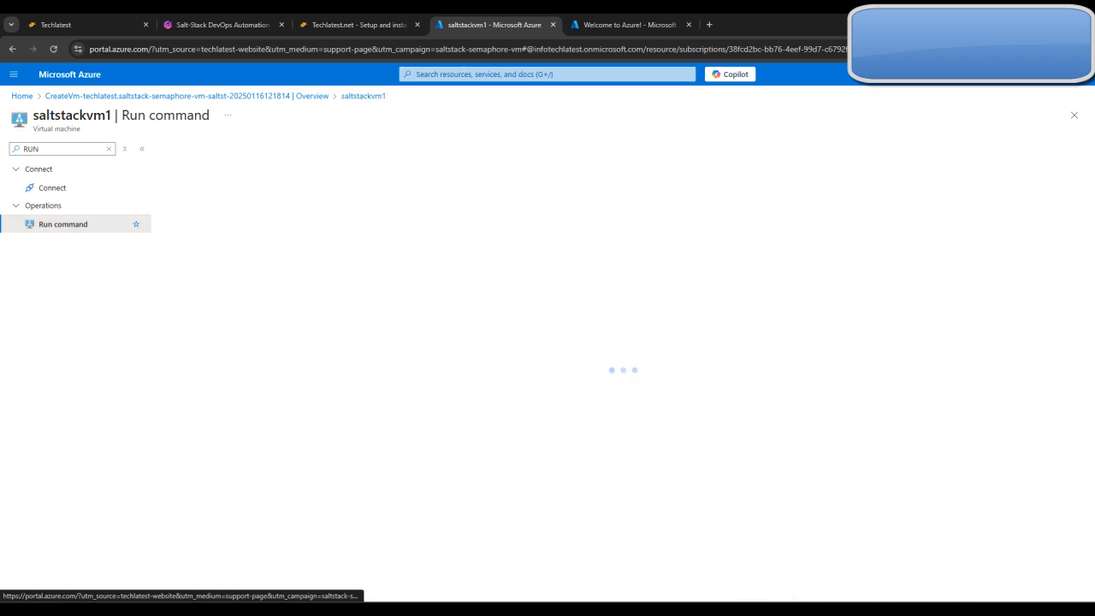
pyautogui.click(277, 276)
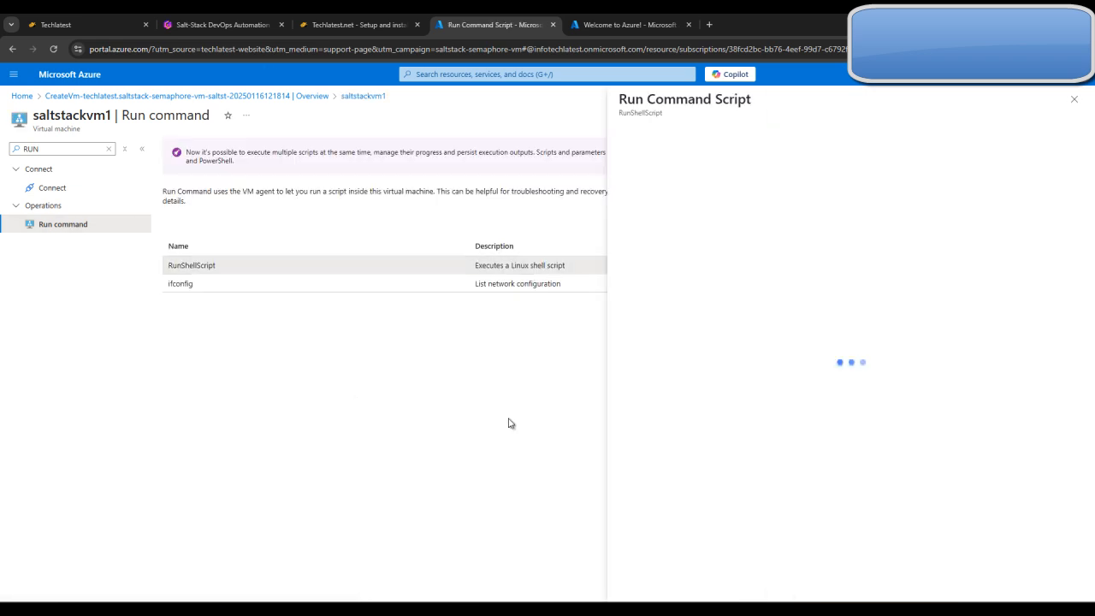
# Check the guide's password-change command against the empty script editor and return to the virtual machine's overview
pyautogui.click(310, 22)
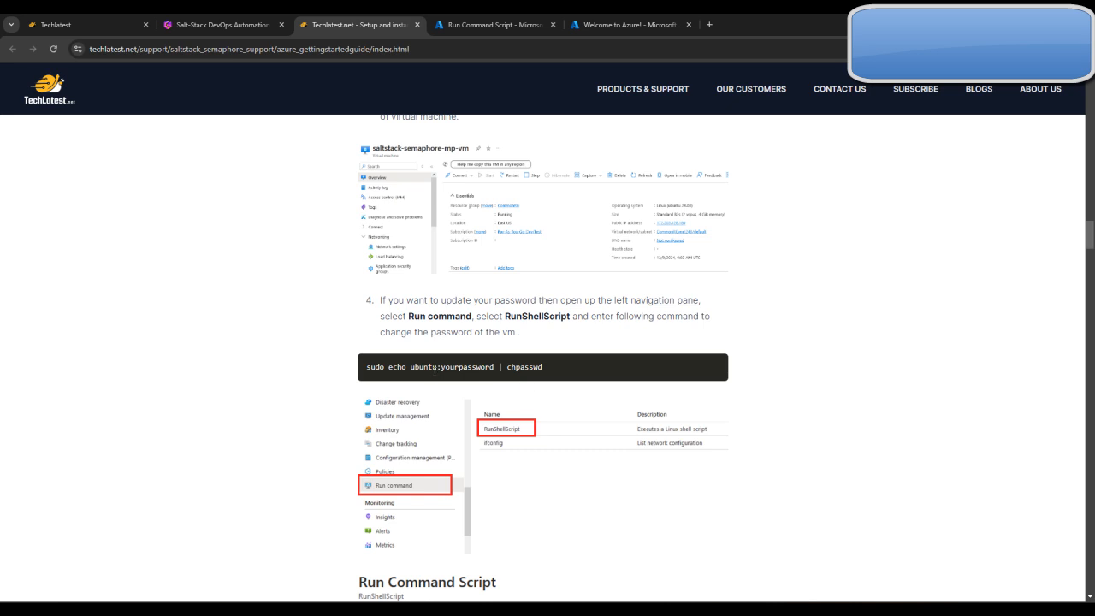
pyautogui.click(492, 17)
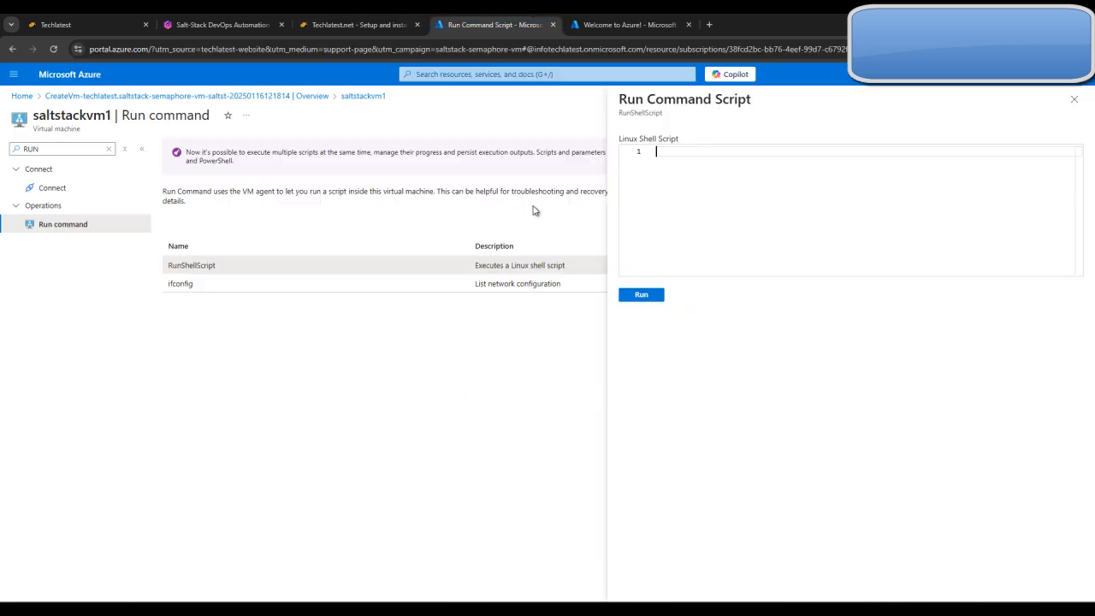
pyautogui.click(106, 150)
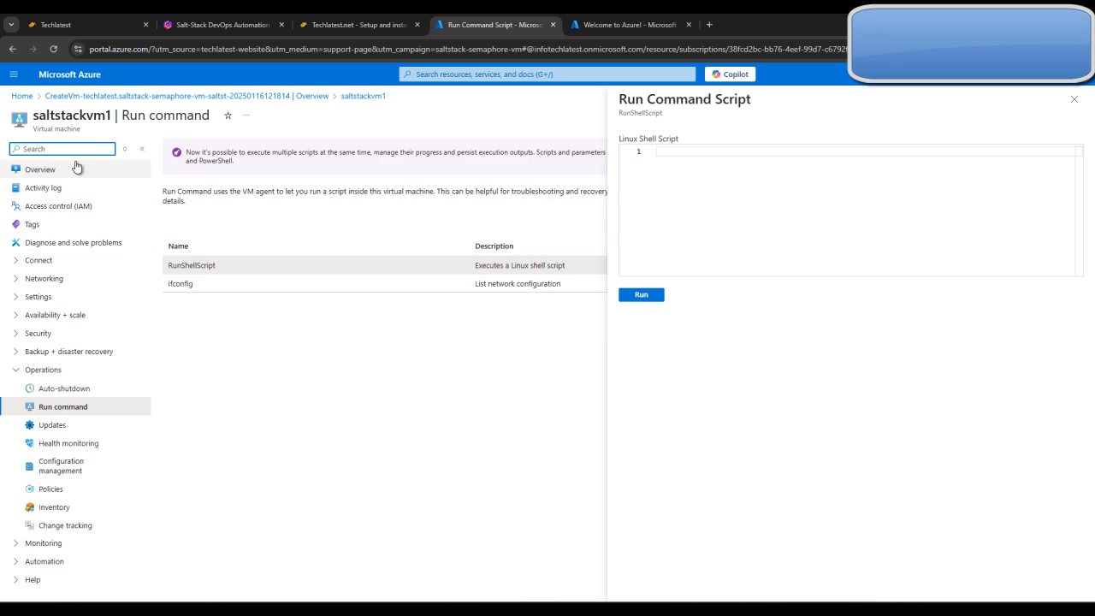
pyautogui.click(77, 168)
# Consult the guide's SSH connection section and copy the public IP address of saltstackvm1
pyautogui.click(321, 19)
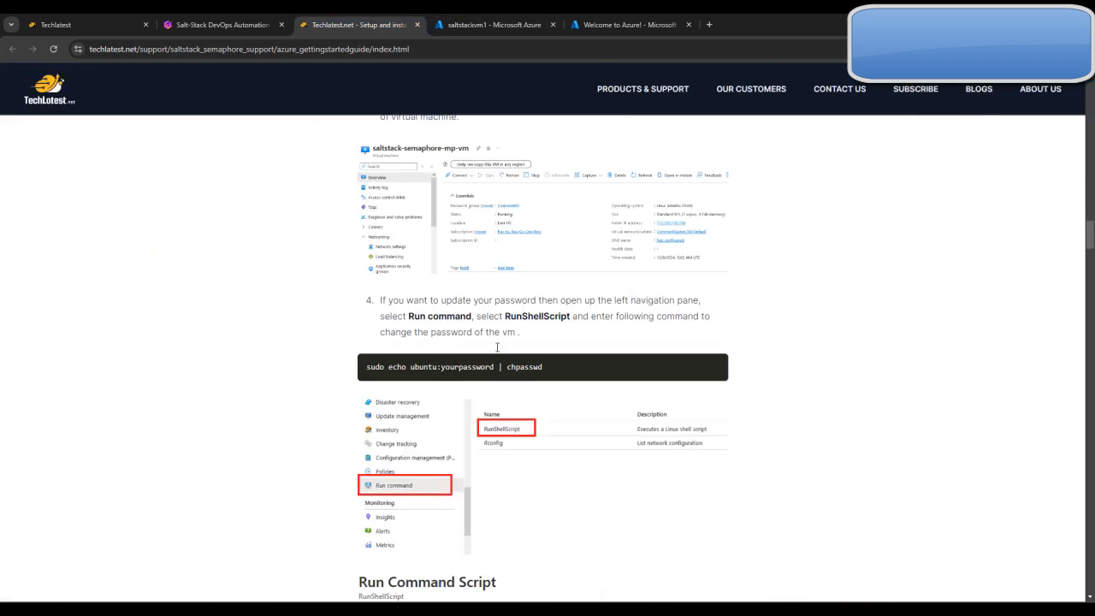
pyautogui.scroll(-9, 557, 402)
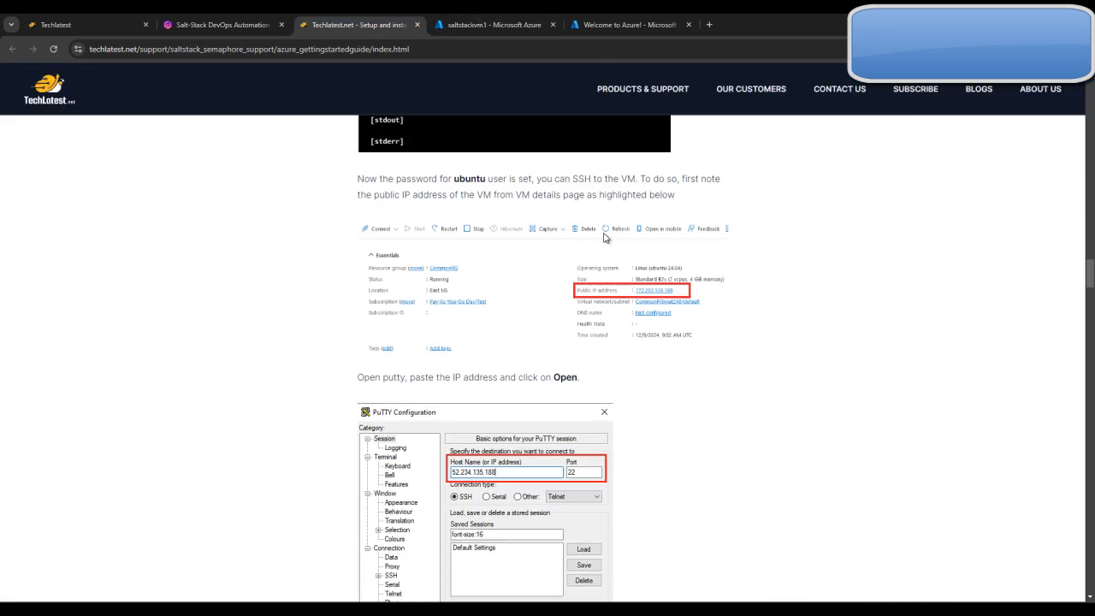
pyautogui.scroll(-1, 531, 385)
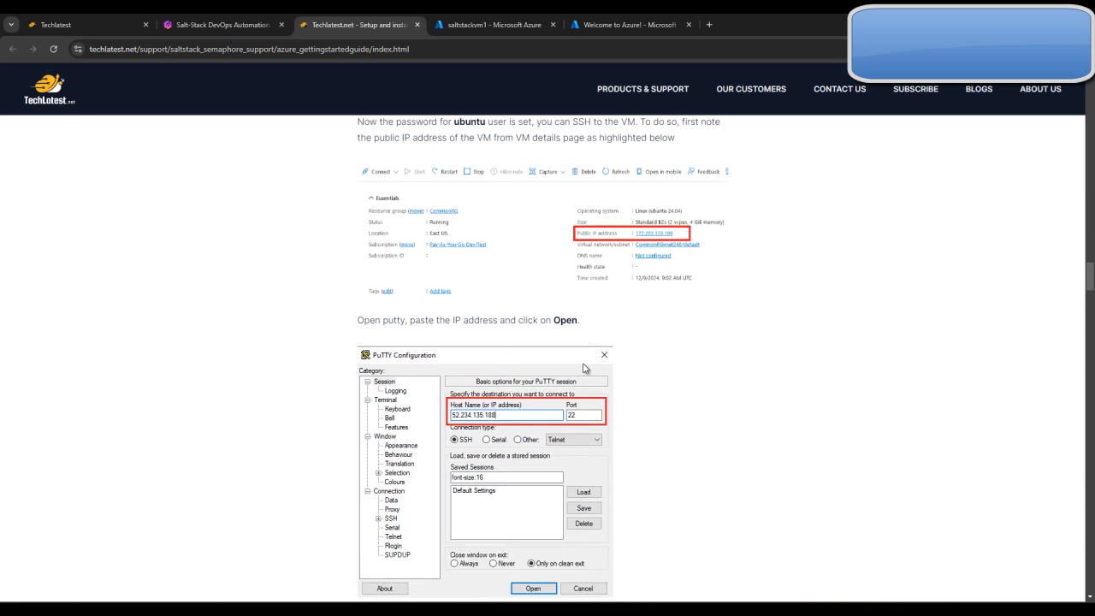
pyautogui.click(506, 19)
pyautogui.click(789, 253)
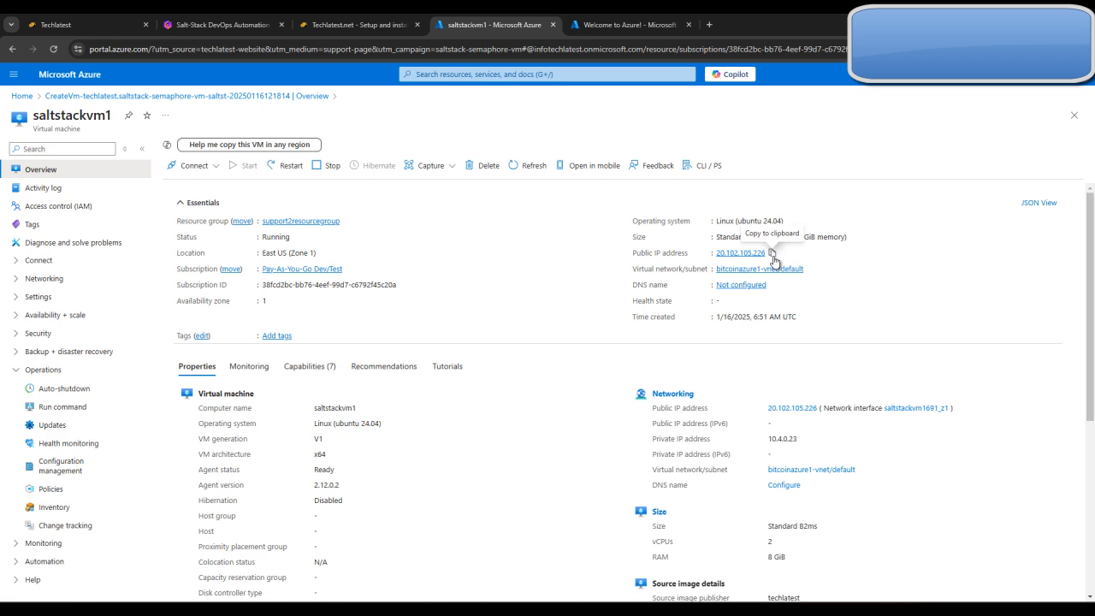
# Launch PuTTY and copy the public IP address of saltstackvm1 from its Azure overview
pyautogui.click(359, 24)
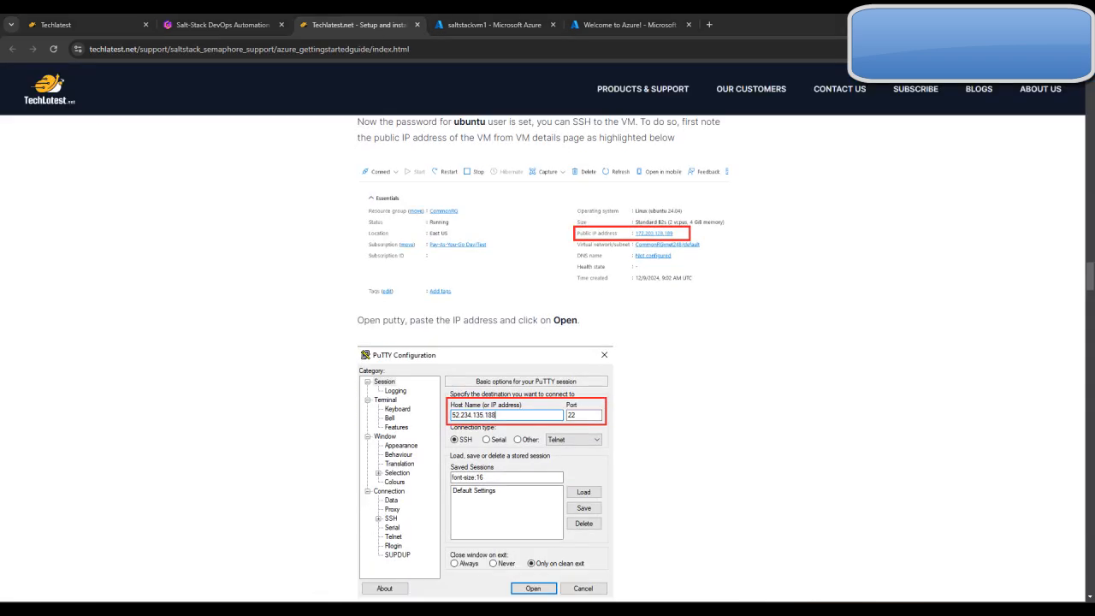
pyautogui.press('super')
pyautogui.write('putty')
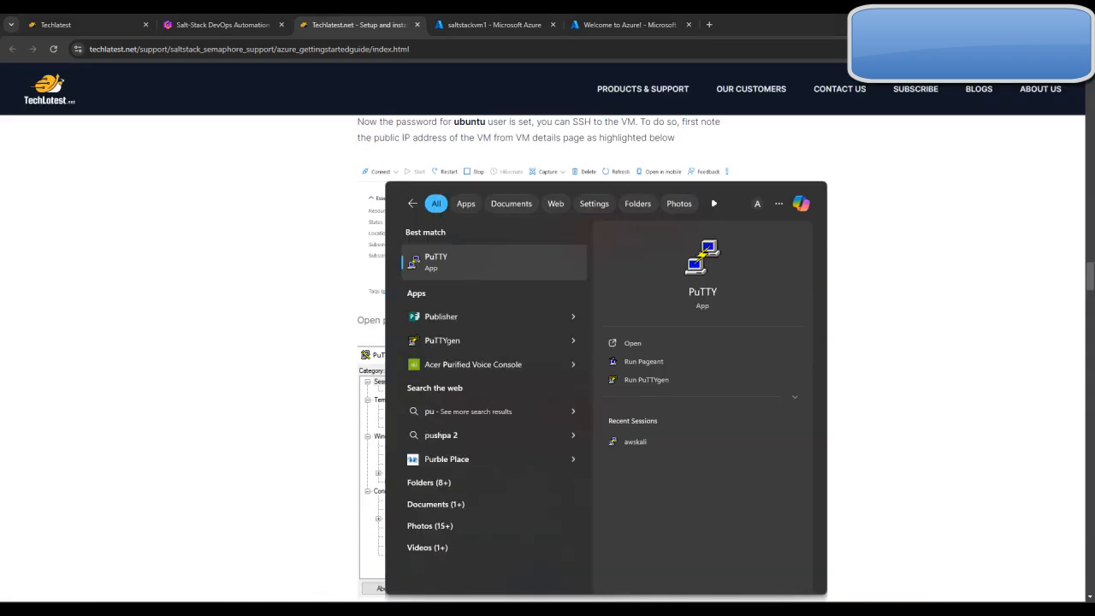
pyautogui.press('Return')
pyautogui.click(522, 17)
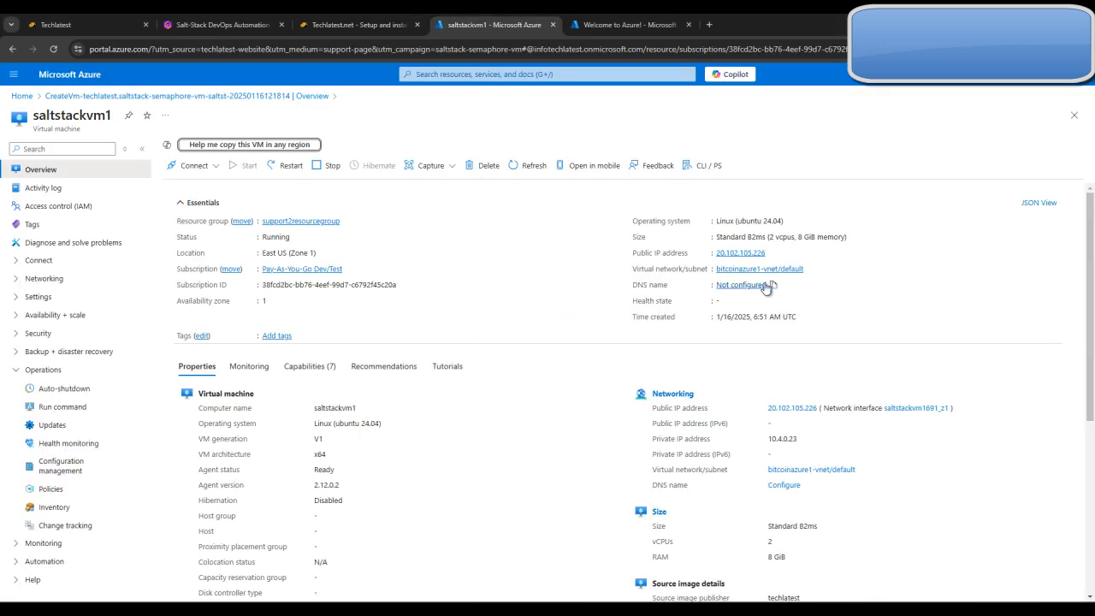
pyautogui.click(772, 252)
# Open an SSH session to 20.102.105.226 in PuTTY, maximize its window and log in as ubuntu with the account password
pyautogui.hotkey('alt', 'Tab')
pyautogui.hotkey('ctrl', 'v')
pyautogui.click(595, 436)
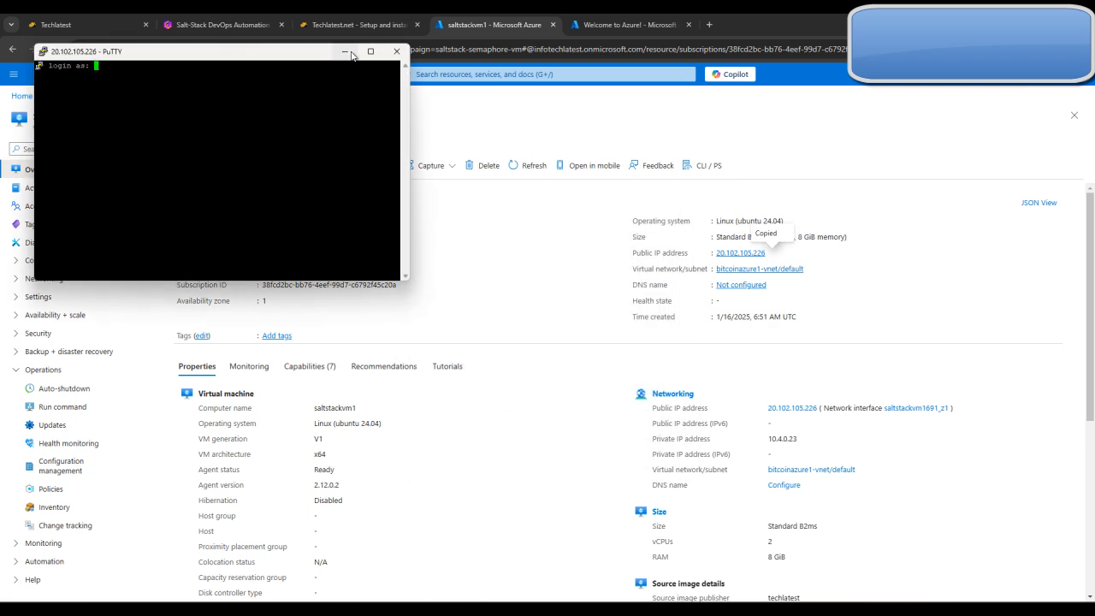
pyautogui.click(370, 52)
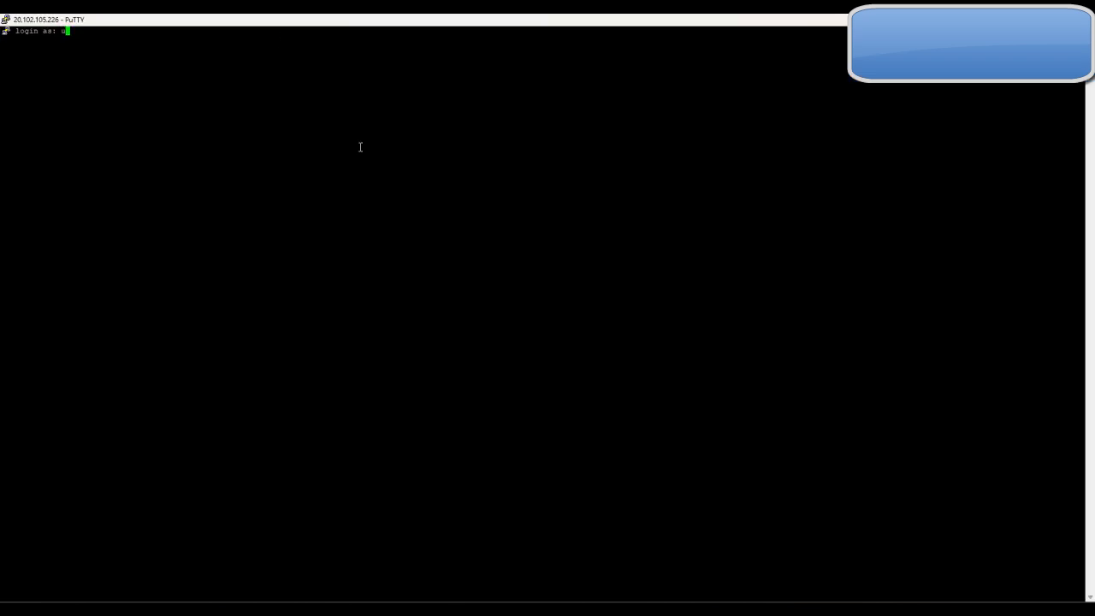
pyautogui.press('Return')
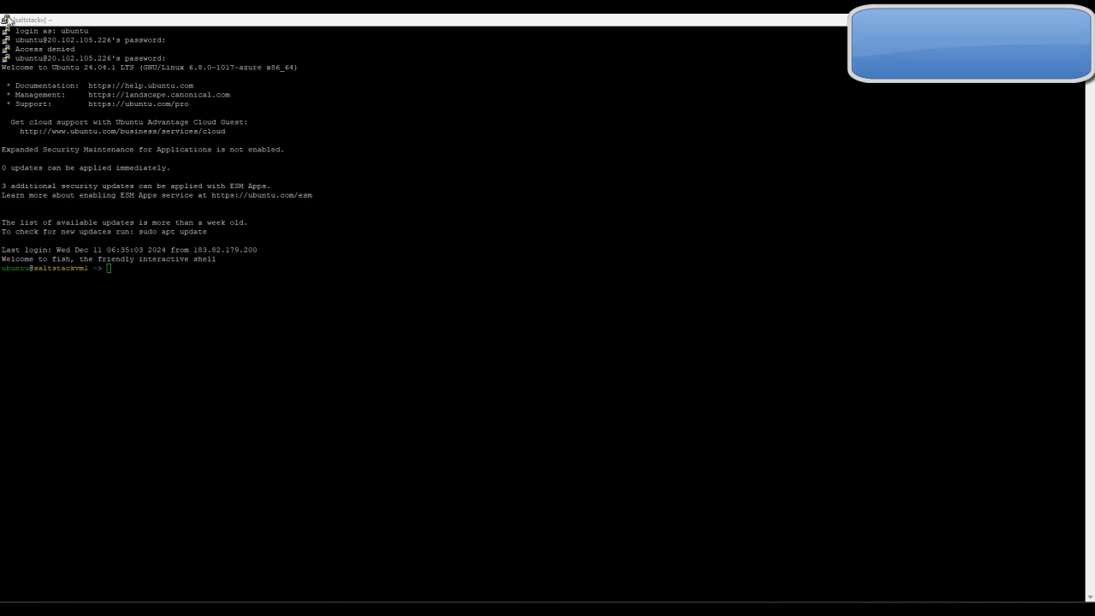
# Set the terminal font of the current PuTTY session to Courier New, size 18
pyautogui.click(6, 19)
pyautogui.click(71, 181)
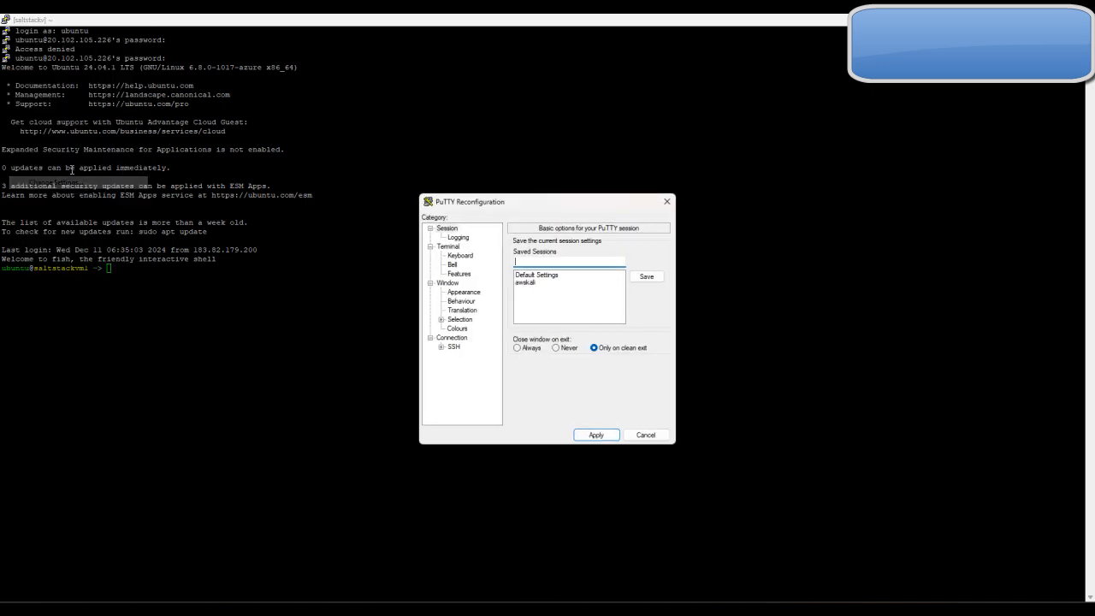
pyautogui.click(463, 293)
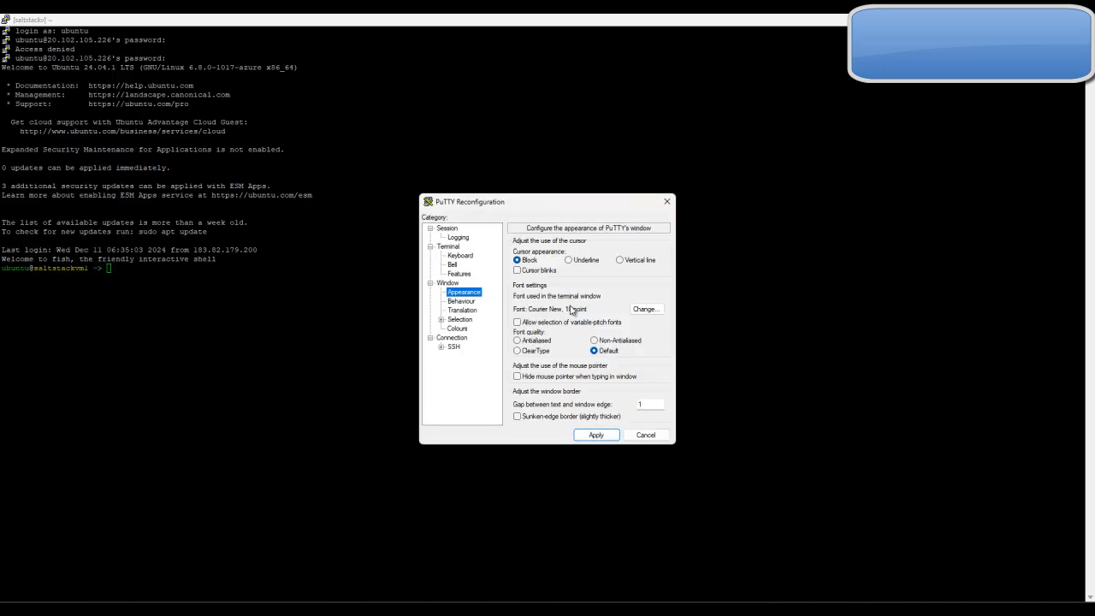
pyautogui.click(648, 313)
pyautogui.click(643, 363)
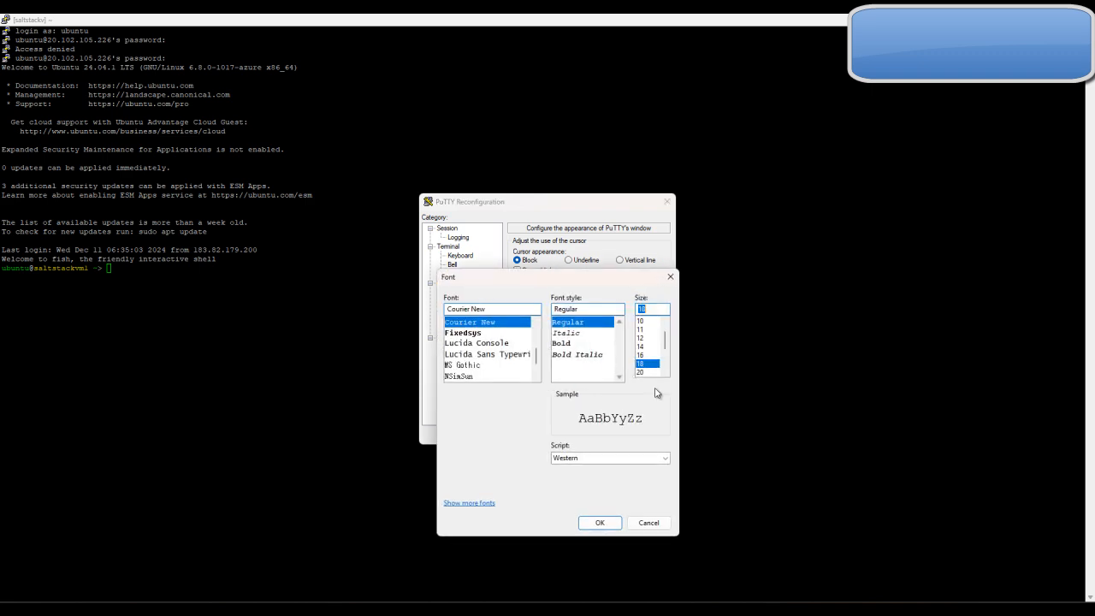
pyautogui.click(601, 523)
pyautogui.click(606, 440)
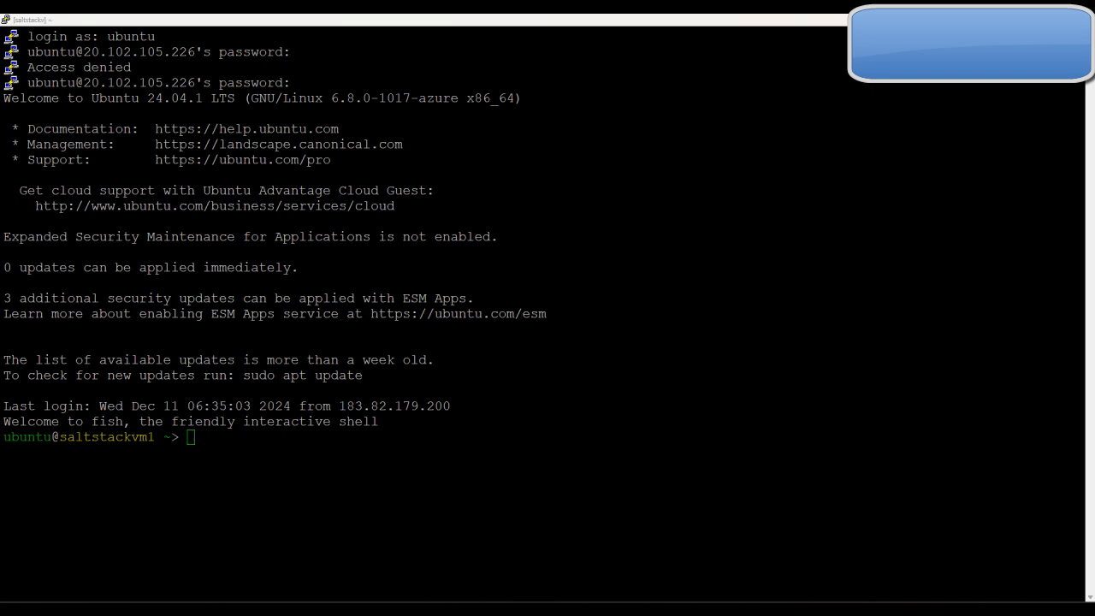
# Following the guide's Windows RDP section, start a Remote Desktop connection to the VM's public IP address and accept the unverified computer identity
pyautogui.hotkey('alt', 'Tab')
pyautogui.click(375, 24)
pyautogui.scroll(-8, 520, 294)
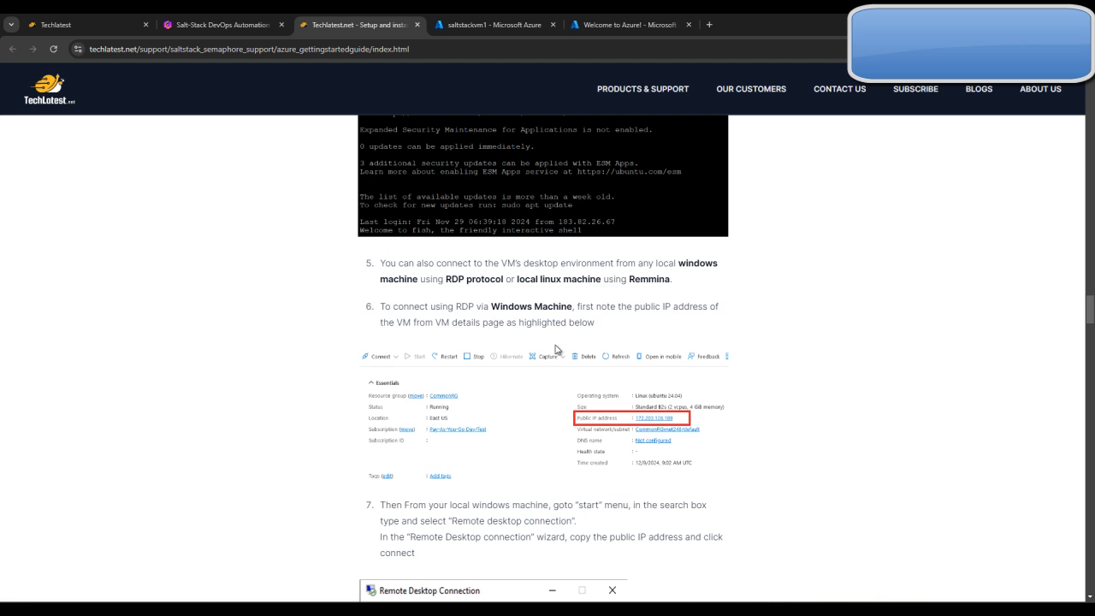
pyautogui.click(447, 21)
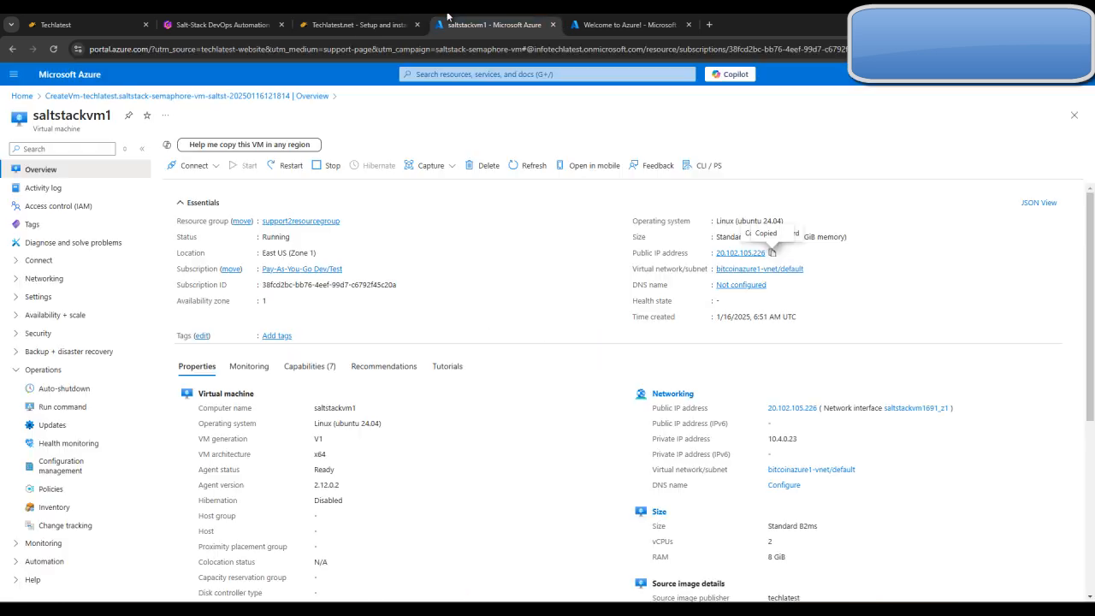
pyautogui.click(333, 21)
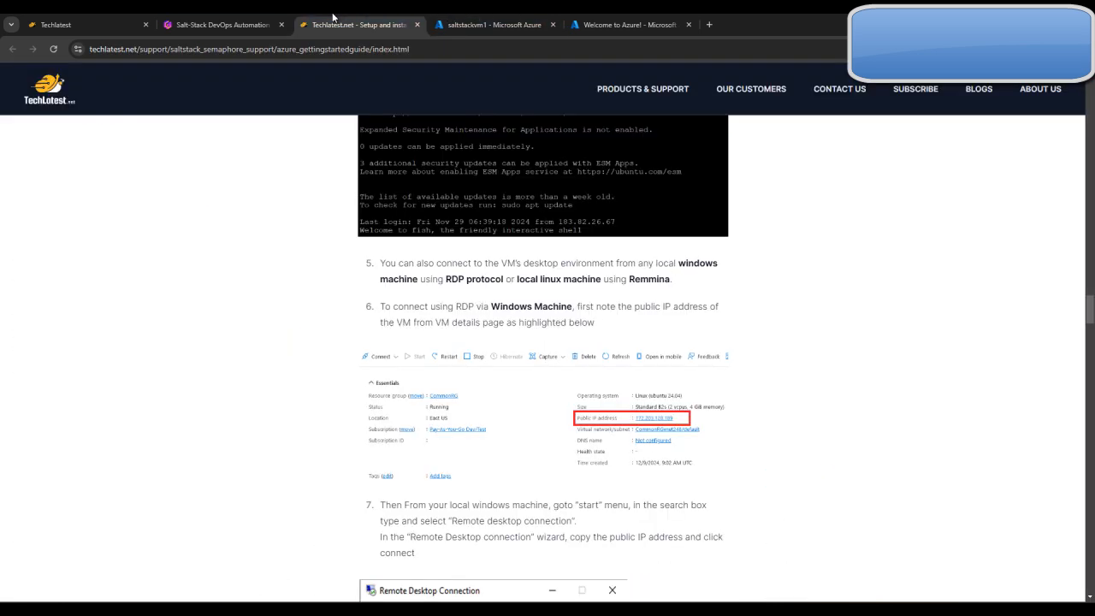
pyautogui.scroll(-2, 564, 419)
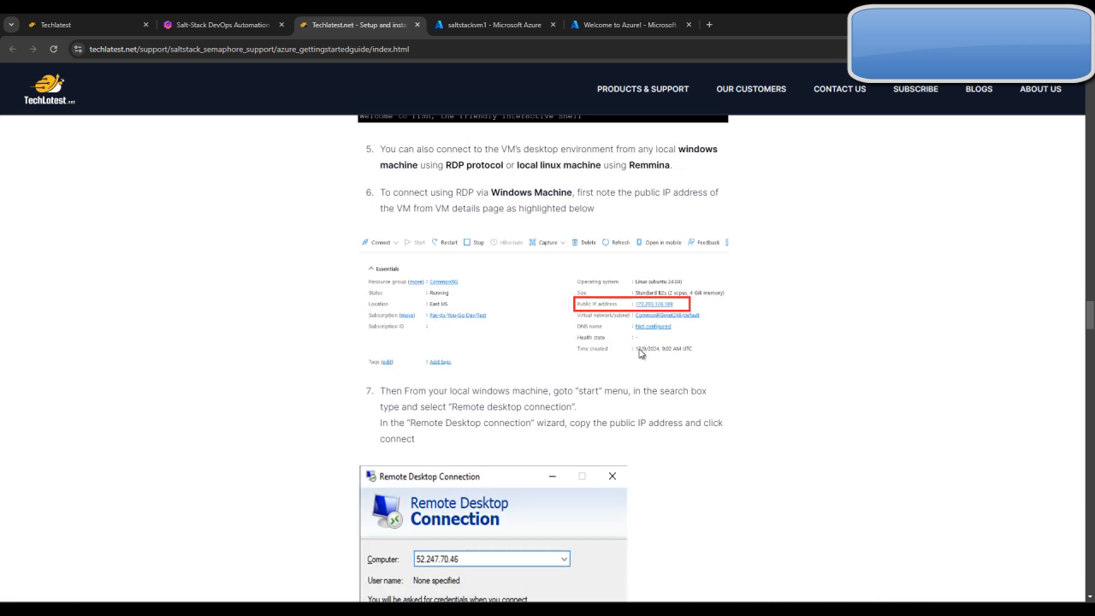
pyautogui.press('super')
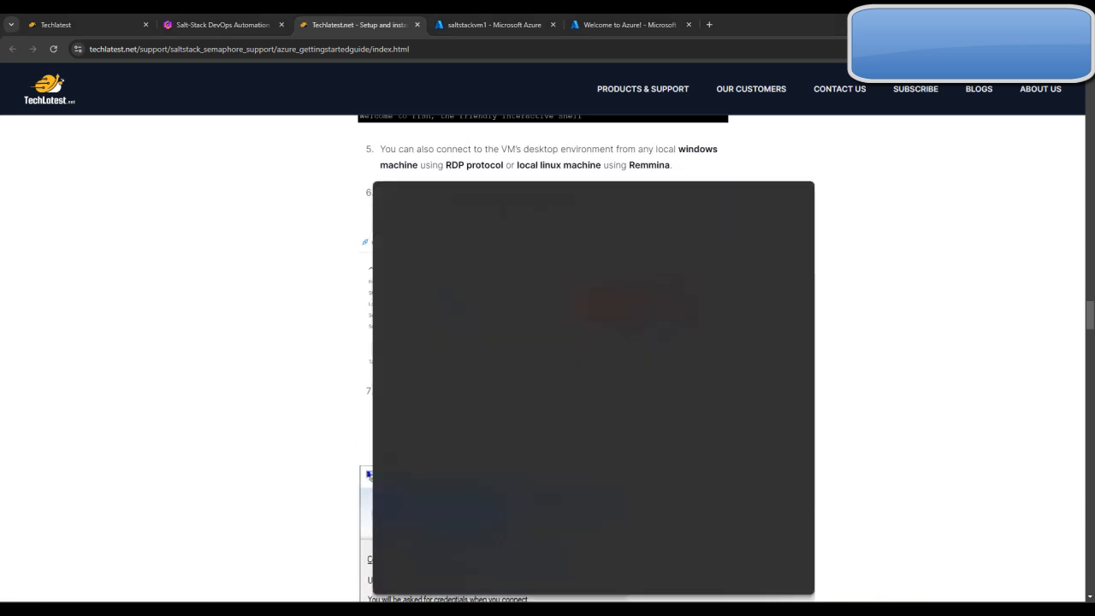
pyautogui.write('re')
pyautogui.press('Return')
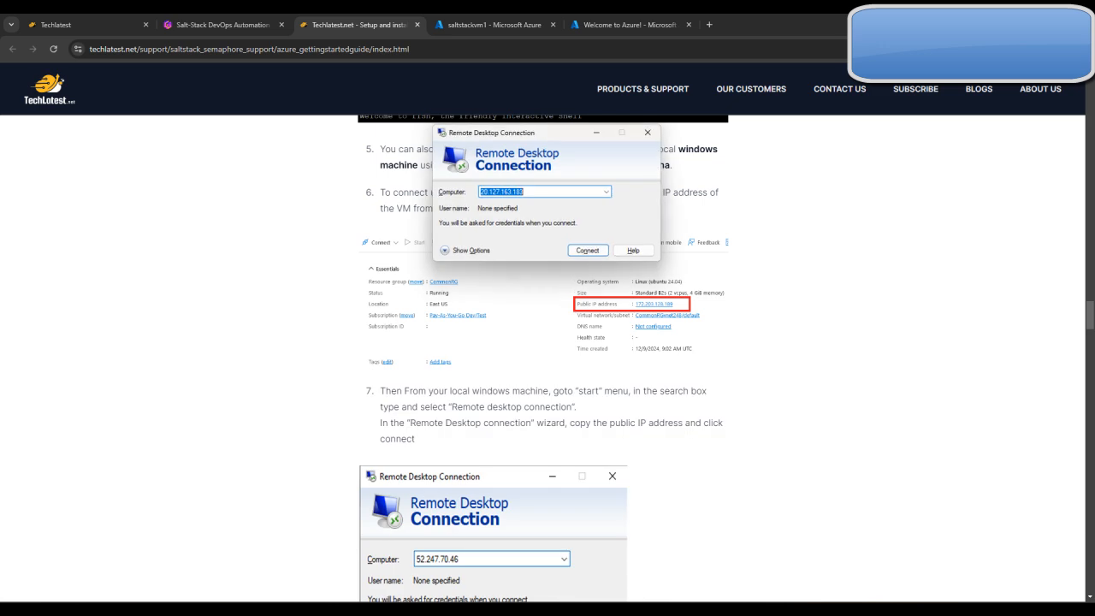
pyautogui.hotkey('ctrl', 'v')
pyautogui.click(595, 251)
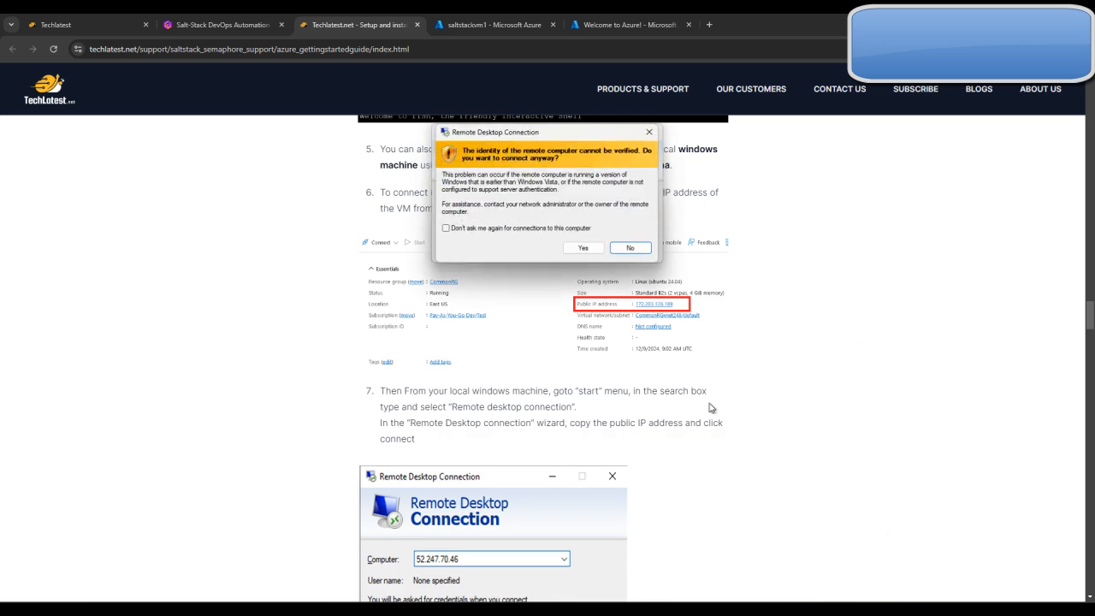
pyautogui.click(590, 248)
pyautogui.click(496, 24)
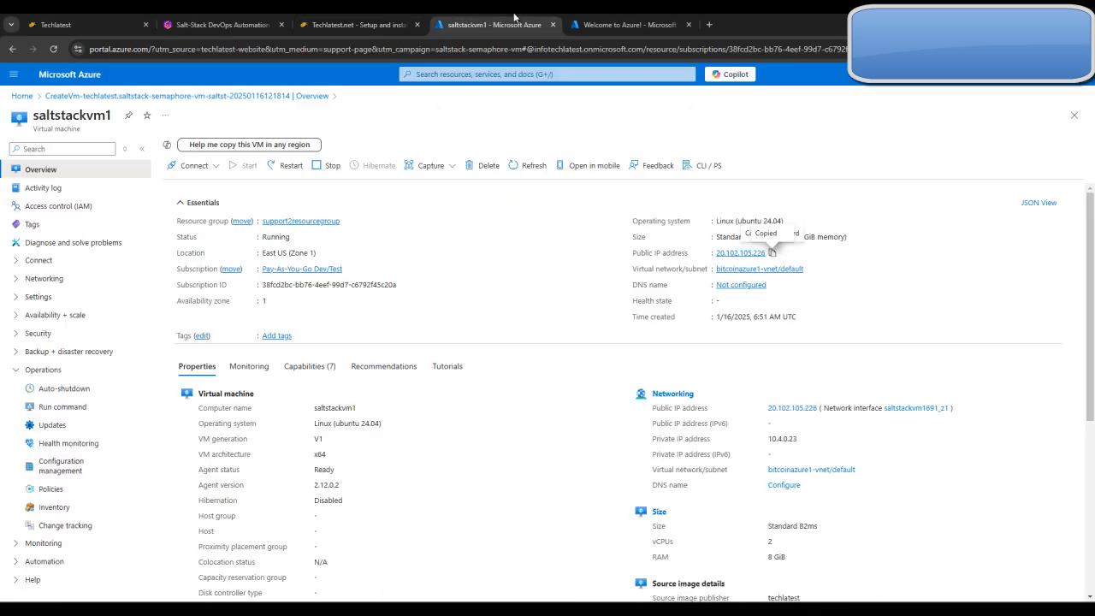
pyautogui.click(390, 24)
pyautogui.click(496, 24)
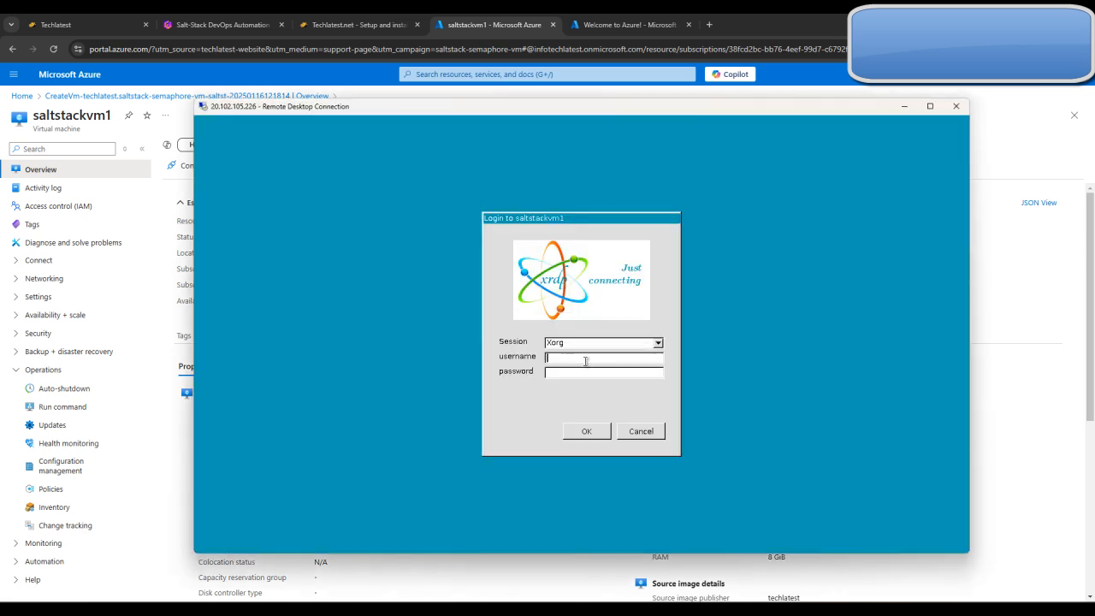
# Log in to the saltstackvm1 remote desktop as ubuntu with the account password, and minimize the remote session window
pyautogui.write('ubuntu')
pyautogui.click(572, 373)
pyautogui.write('**')
pyautogui.press('Return')
pyautogui.click(904, 106)
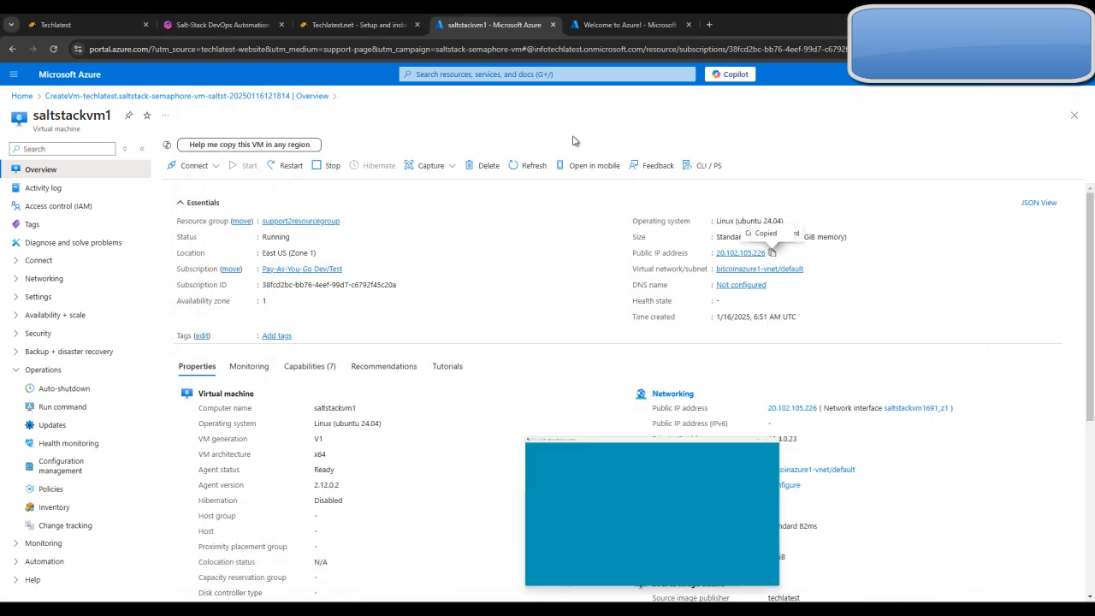
# Read the guide's sections on connecting from Linux with Remmina and on resetting the Semaphore admin password
pyautogui.click(351, 24)
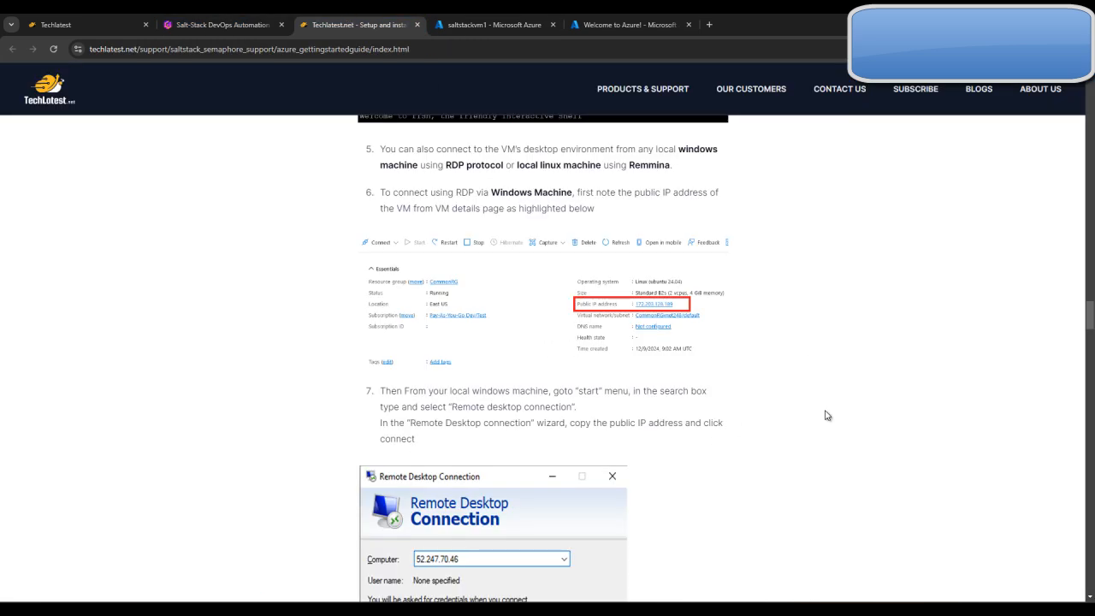
pyautogui.scroll(-10, 828, 415)
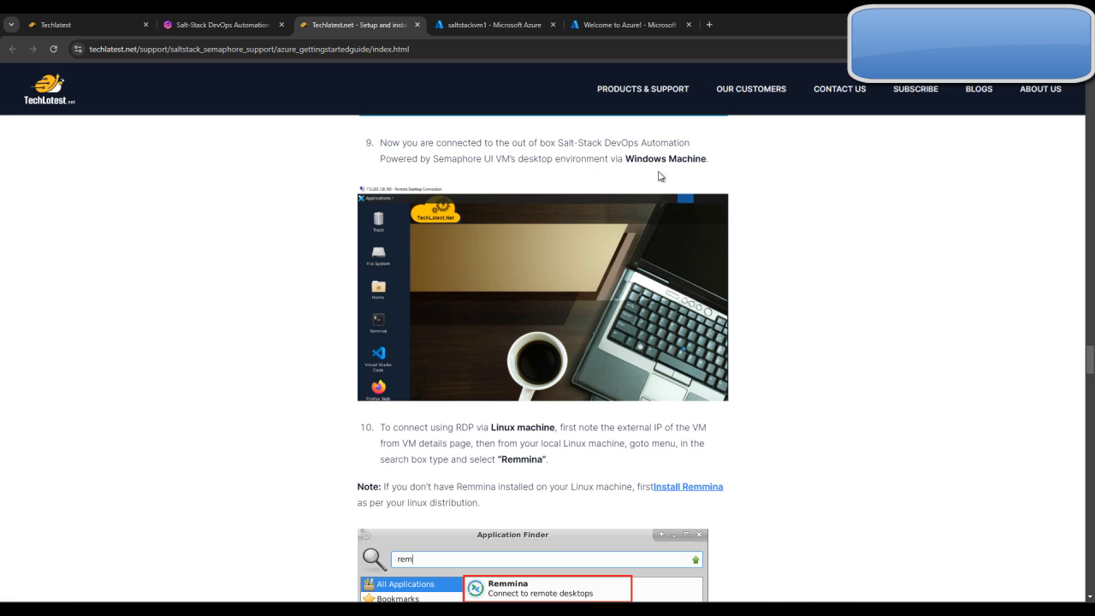
pyautogui.scroll(-3, 520, 267)
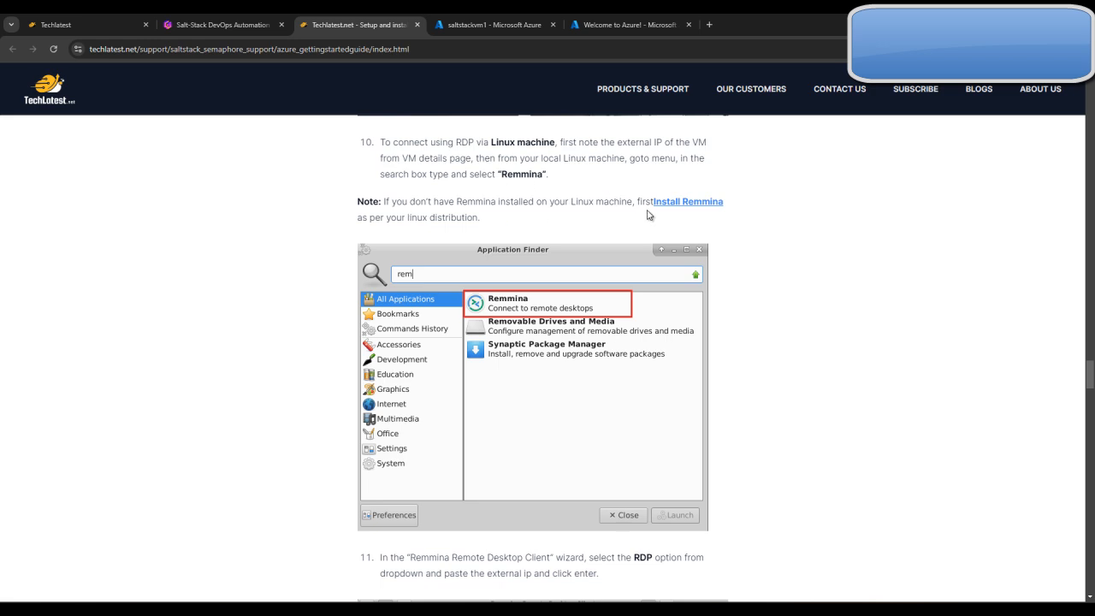
pyautogui.scroll(-1, 480, 293)
pyautogui.scroll(-3, 480, 292)
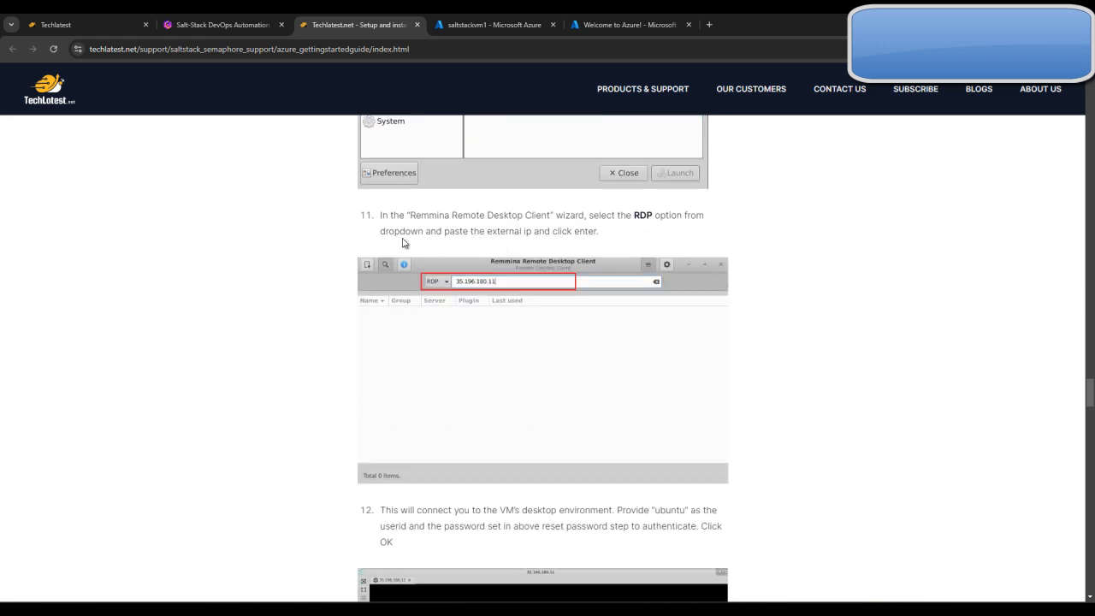
pyautogui.scroll(-1, 587, 275)
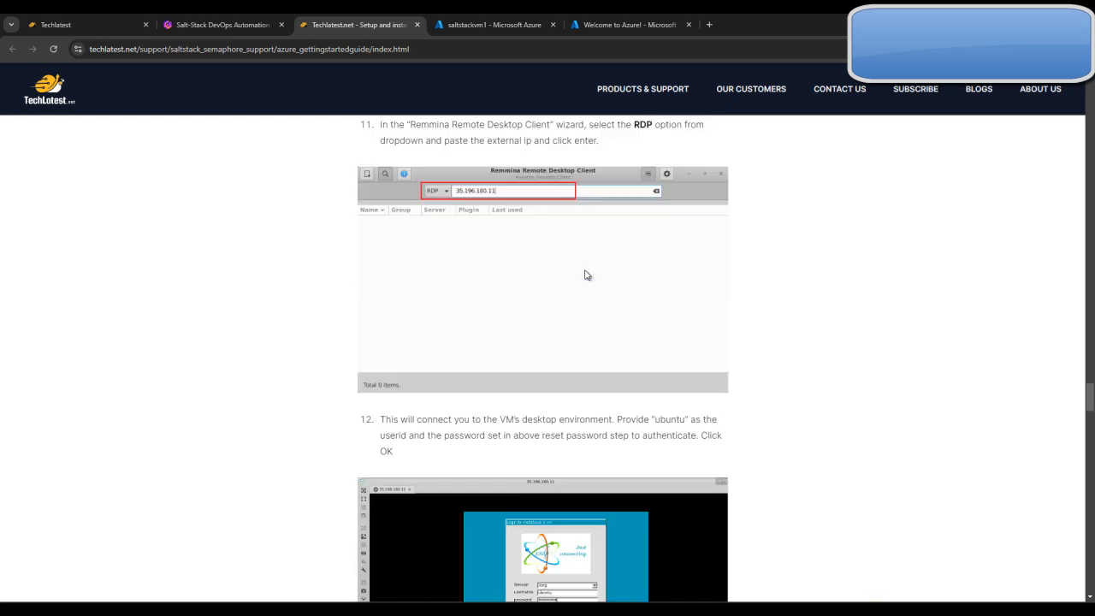
pyautogui.scroll(-2, 587, 275)
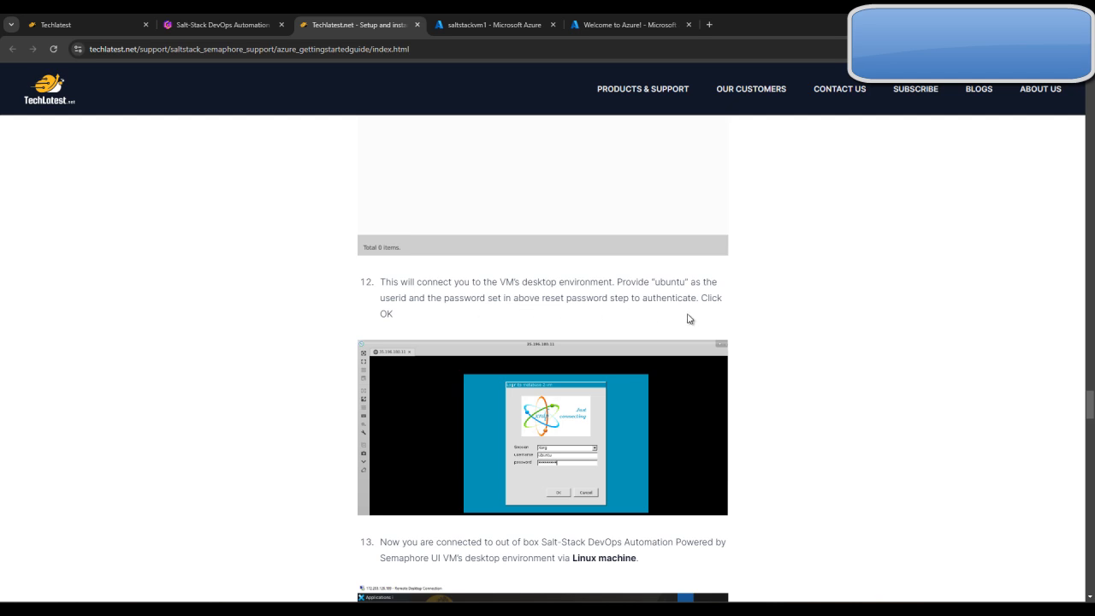
pyautogui.scroll(-2, 527, 309)
pyautogui.scroll(-1, 533, 308)
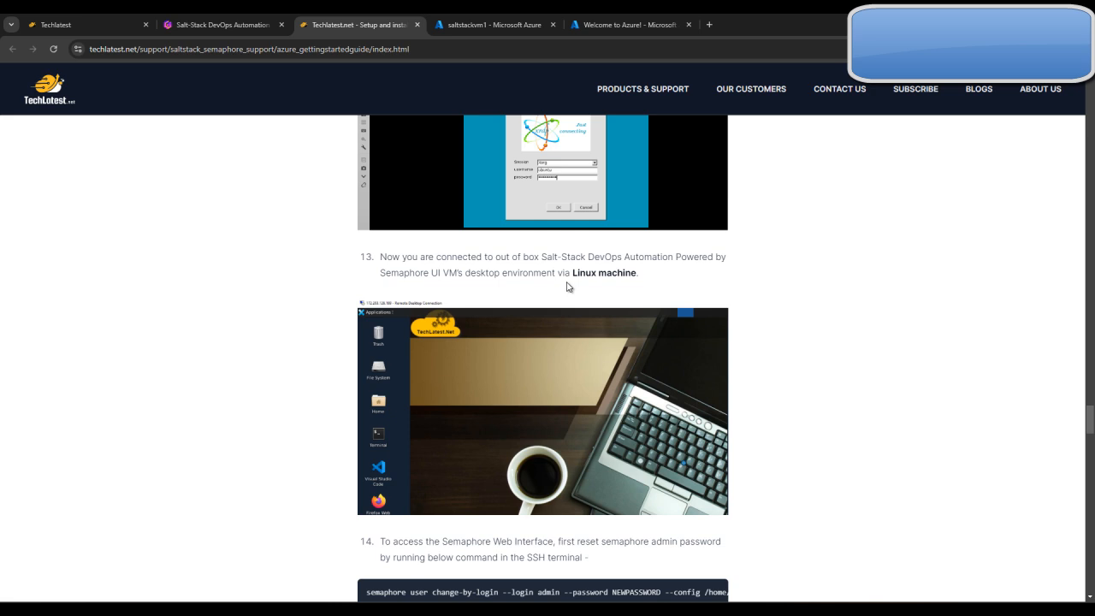
pyautogui.scroll(-2, 576, 287)
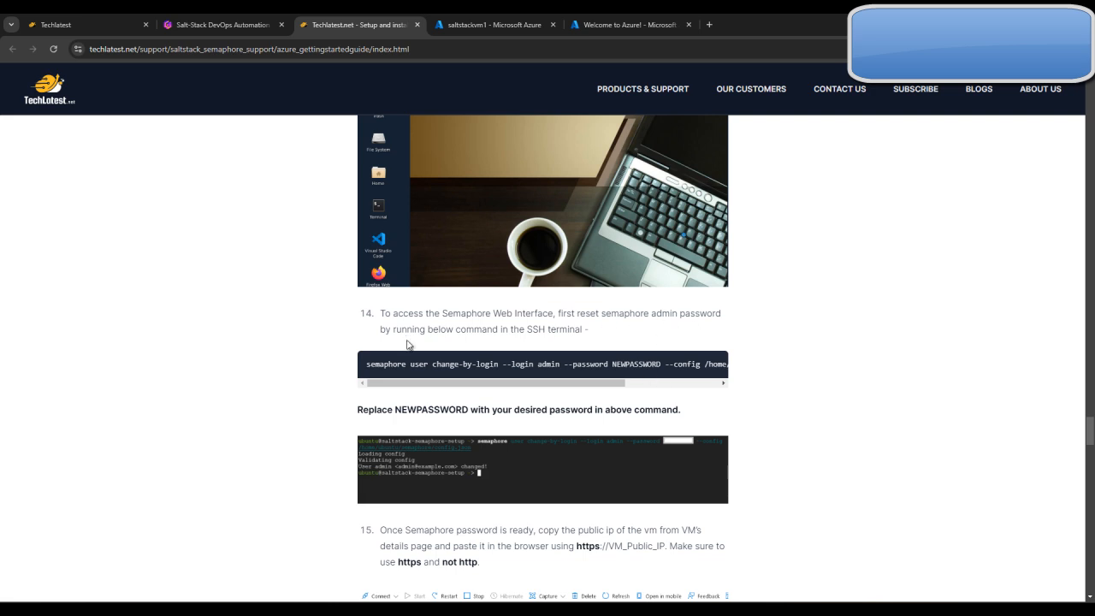
# Copy the guide's semaphore user change-by-login command and paste it at the PuTTY terminal prompt
pyautogui.tripleClick(457, 364)
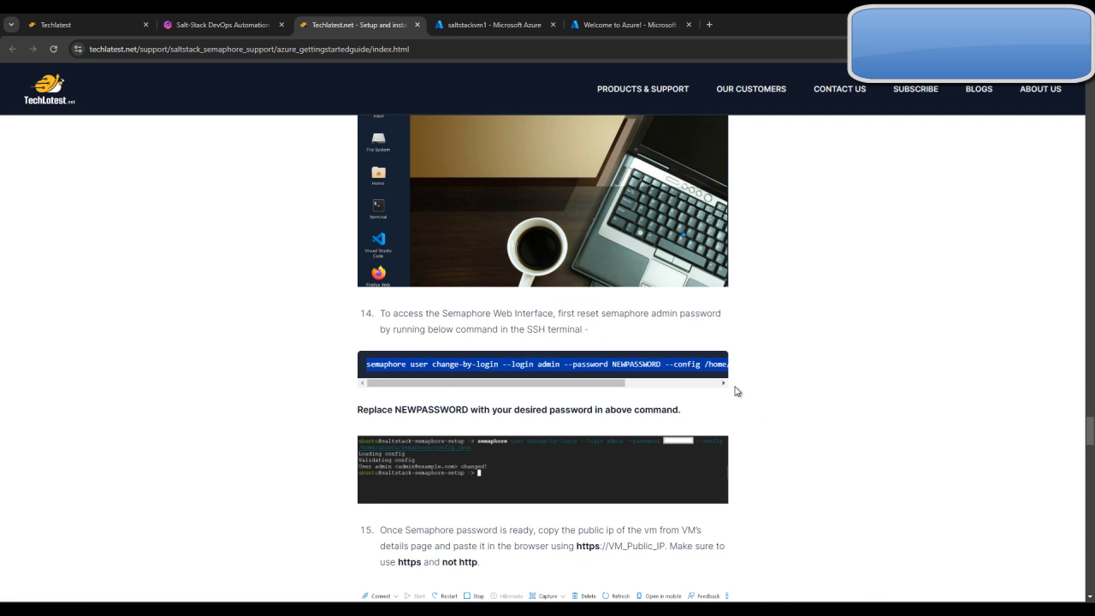
pyautogui.click(746, 609)
pyautogui.rightClick(685, 465)
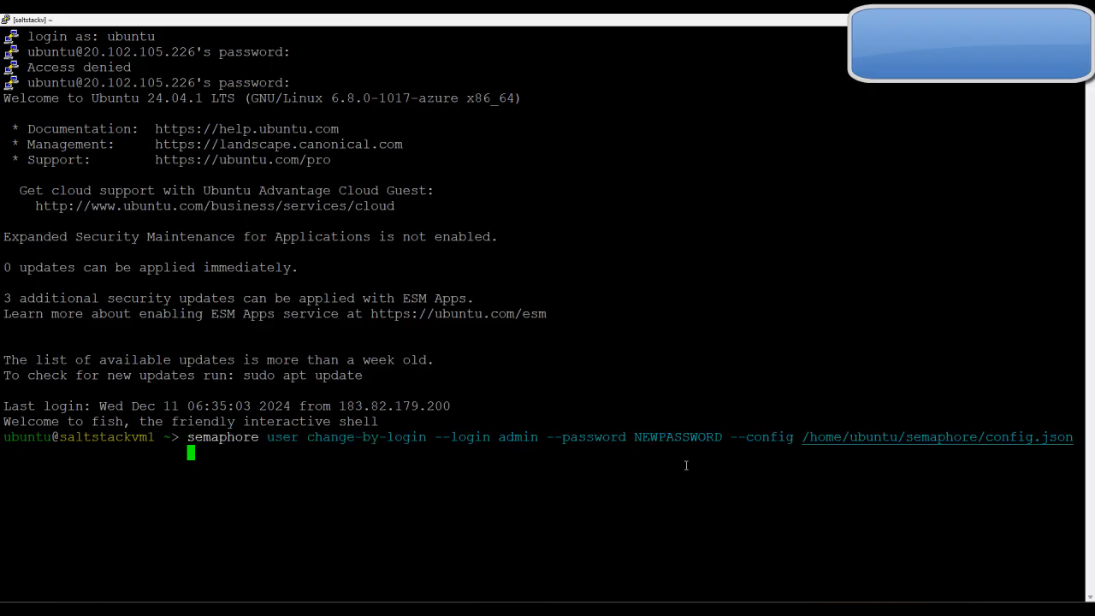
# Replace the NEWPASSWORD placeholder in the pasted command with the new Semaphore admin password
pyautogui.press('Home')
pyautogui.press('Right')
pyautogui.press('Right')
pyautogui.press('Right')
pyautogui.press('Right')
pyautogui.press('Right')
pyautogui.press('Right')
pyautogui.press('Right')
pyautogui.press('Right')
pyautogui.press('Right')
pyautogui.press('Right')
pyautogui.press('Right')
pyautogui.press('Right')
pyautogui.press('Right')
pyautogui.press('Right')
pyautogui.press('Right')
pyautogui.press('Right')
pyautogui.press('Right')
pyautogui.press('Right')
pyautogui.press('Right')
pyautogui.press('Right')
pyautogui.press('Right')
pyautogui.press('Right')
pyautogui.press('Right')
pyautogui.press('Right')
pyautogui.press('Right')
pyautogui.press('Right')
pyautogui.press('Right')
pyautogui.press('Right')
pyautogui.press('Right')
pyautogui.press('Right')
pyautogui.press('Right')
pyautogui.press('Right')
pyautogui.press('Right')
pyautogui.press('Right')
pyautogui.press('Right')
pyautogui.press('Right')
pyautogui.press('Right')
pyautogui.press('Right')
pyautogui.press('Right')
pyautogui.press('Right')
pyautogui.press('Right')
pyautogui.press('BackSpace')
pyautogui.press('BackSpace')
pyautogui.press('BackSpace')
pyautogui.press('BackSpace')
pyautogui.press('BackSpace')
pyautogui.press('BackSpace')
pyautogui.press('BackSpace')
pyautogui.press('BackSpace')
pyautogui.press('BackSpace')
pyautogui.press('BackSpace')
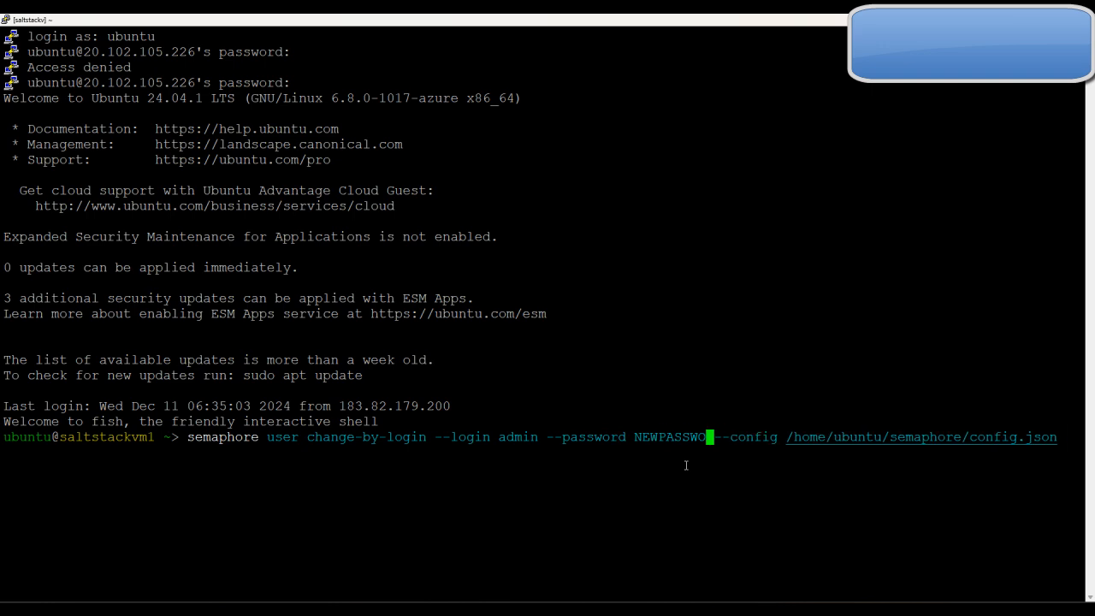
pyautogui.press('BackSpace')
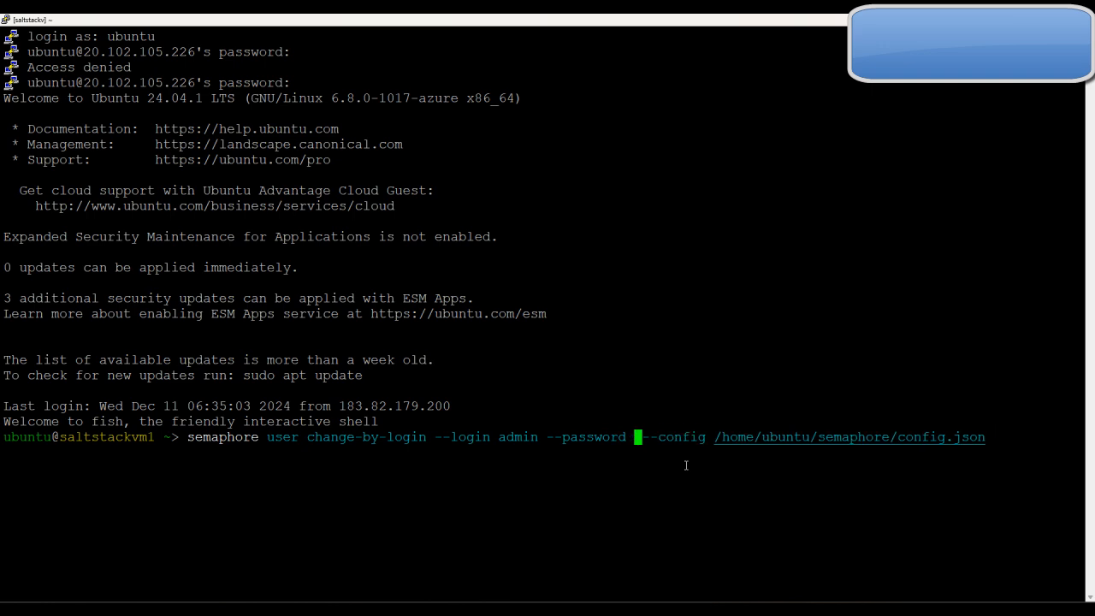
pyautogui.write('dummy')
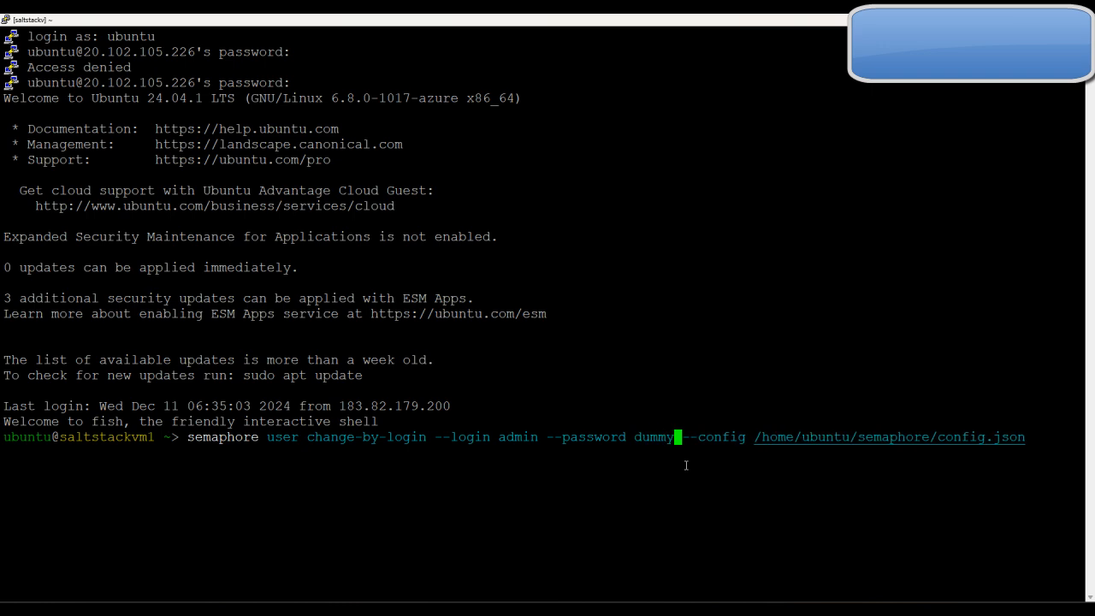
pyautogui.write('@123')
# Run the edited semaphore command to change the admin user's password using /home/ubuntu/semaphore/config.json
pyautogui.press('Right')
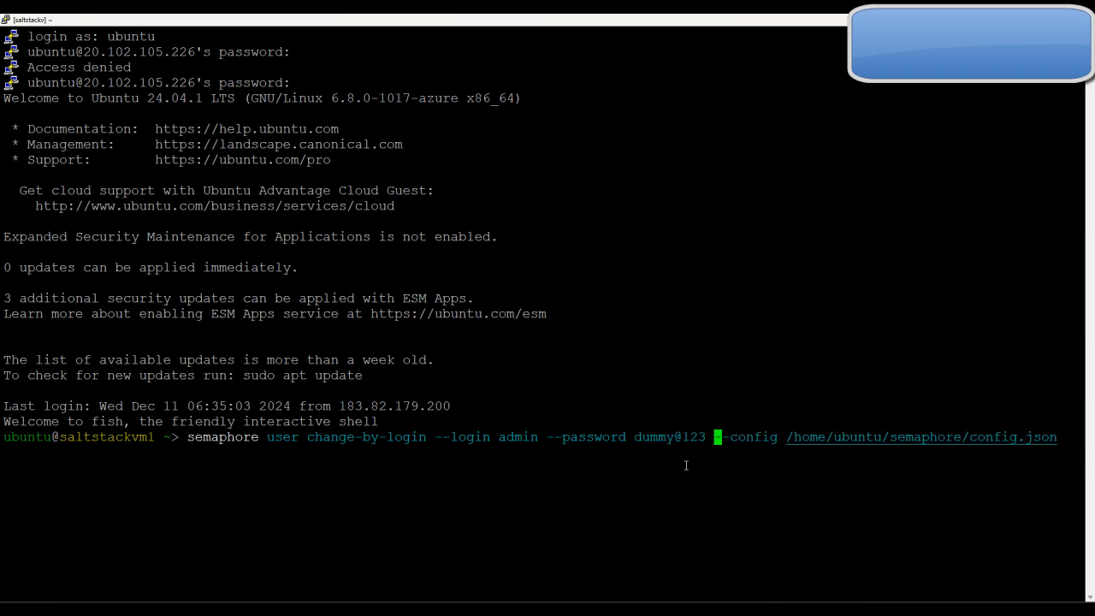
pyautogui.press('Right')
pyautogui.press('Right')
pyautogui.press('Right')
pyautogui.press('Right')
pyautogui.press('Right')
pyautogui.press('Right')
pyautogui.press('Right')
pyautogui.press('Right')
pyautogui.press('Right')
pyautogui.press('Right')
pyautogui.press('Right')
pyautogui.press('Right')
pyautogui.press('Right')
pyautogui.press('Right')
pyautogui.press('Right')
pyautogui.press('Right')
pyautogui.press('Right')
pyautogui.press('Right')
pyautogui.press('Right')
pyautogui.press('Right')
pyautogui.press('Right')
pyautogui.press('Right')
pyautogui.write('\\')
pyautogui.press('Return')
pyautogui.press('Return')
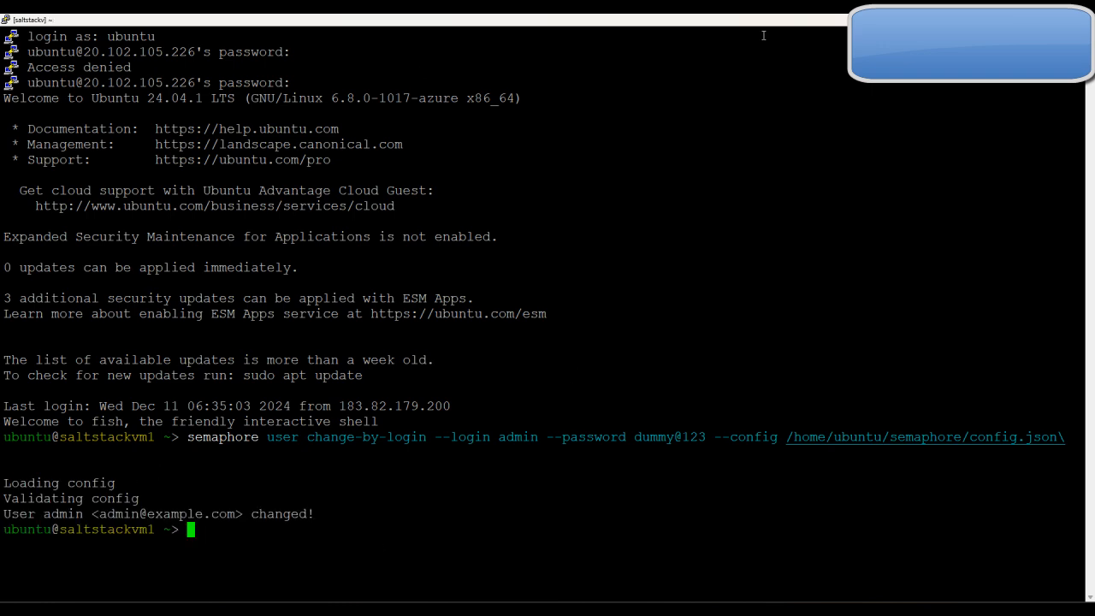
# Switch back to the browser and copy the public IP address of saltstackvm1 from its Azure overview page
pyautogui.hotkey('alt', 'Tab')
pyautogui.scroll(-4, 637, 400)
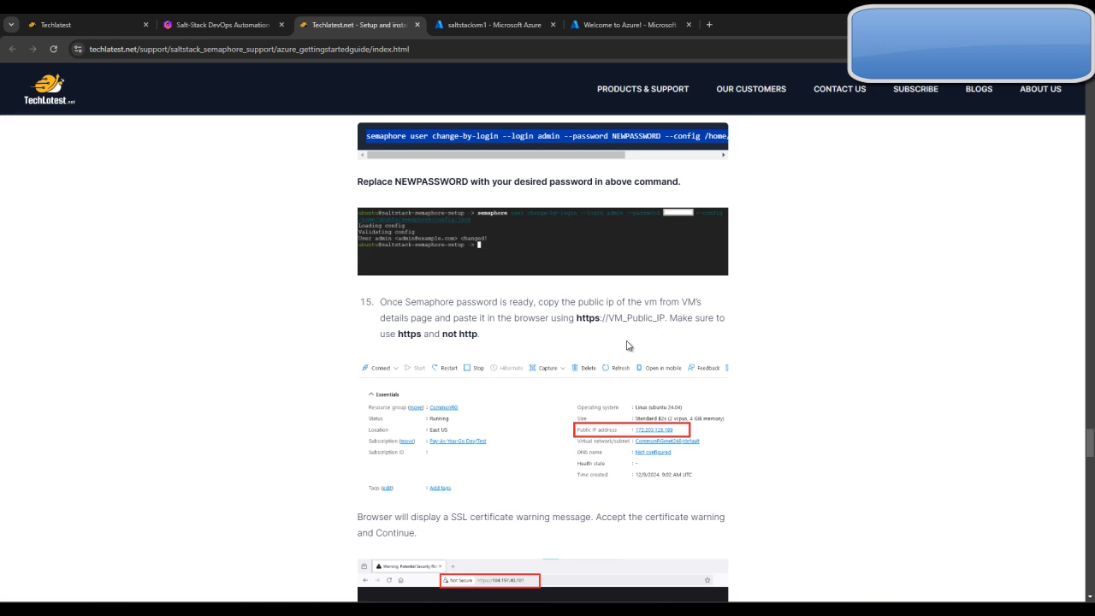
pyautogui.click(533, 15)
pyautogui.click(772, 252)
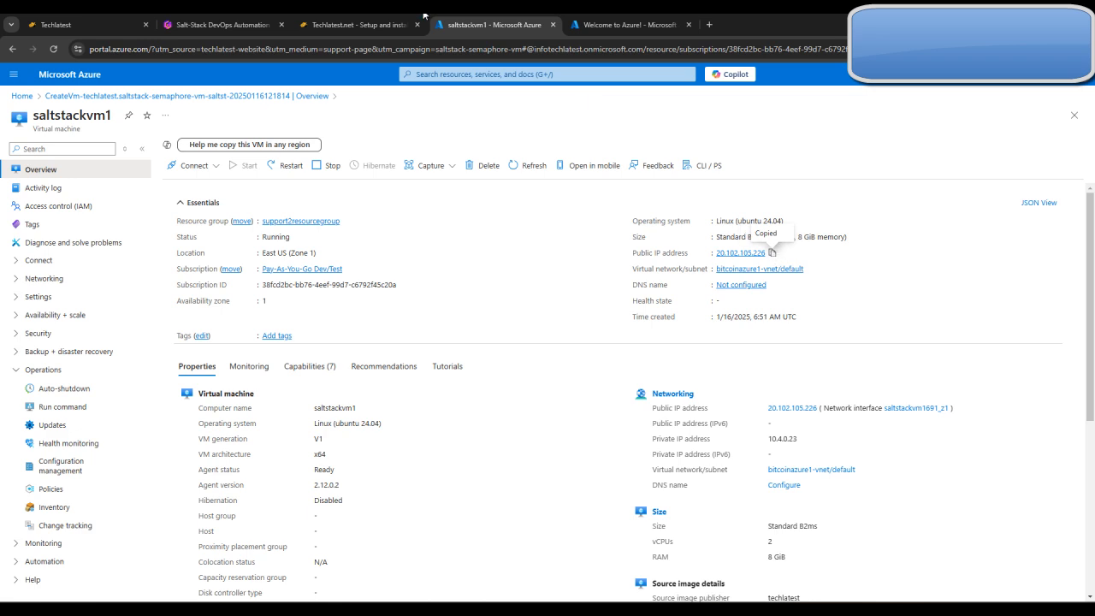
pyautogui.click(410, 24)
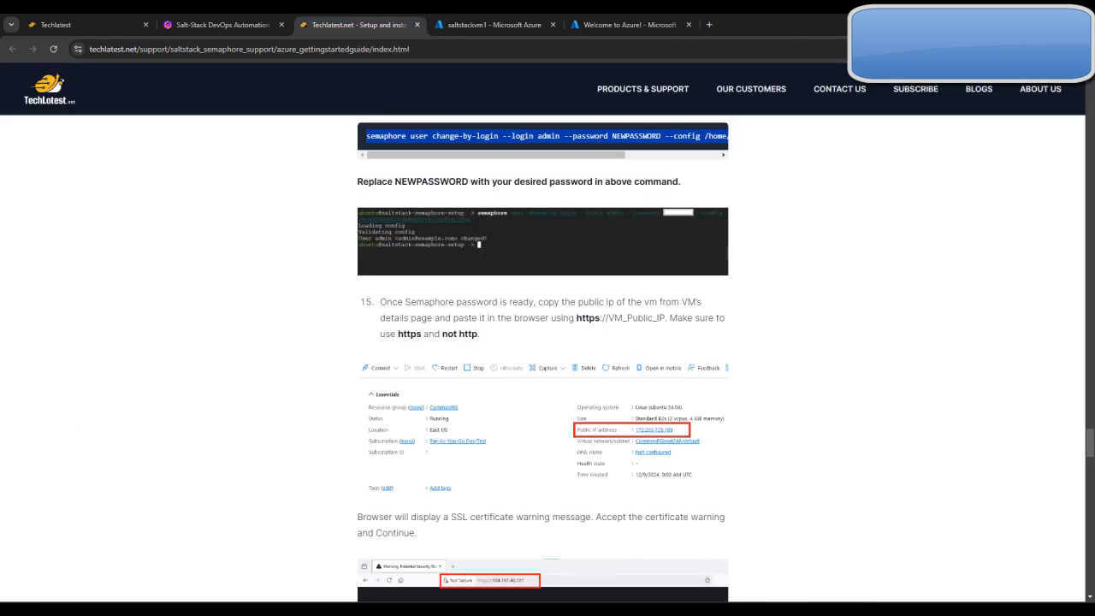
pyautogui.click(1083, 49)
pyautogui.click(1007, 107)
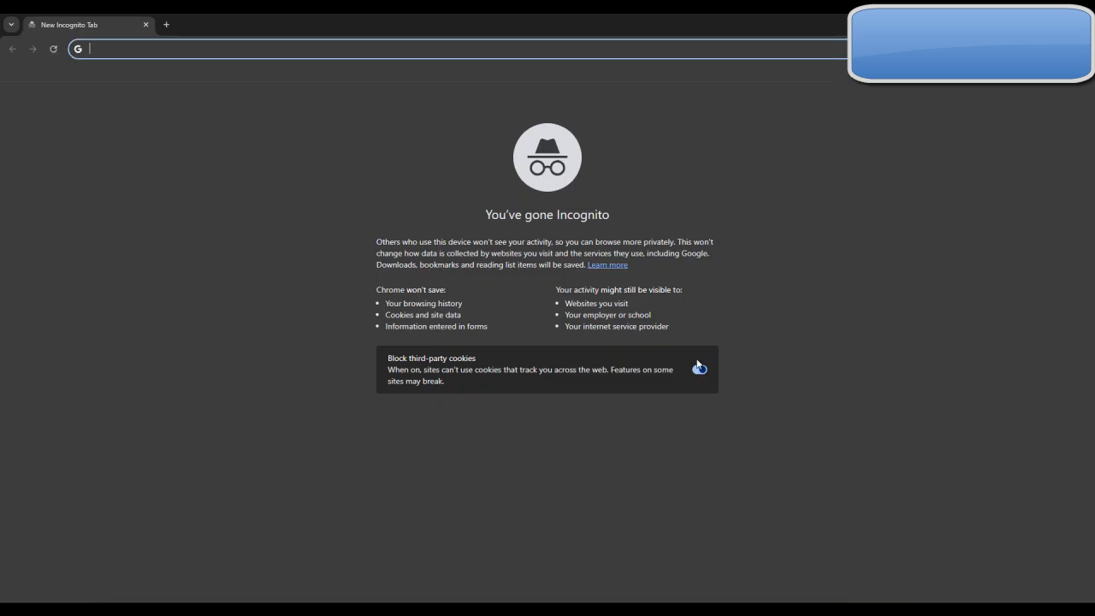
pyautogui.hotkey('ctrl', 'v')
pyautogui.click(129, 49)
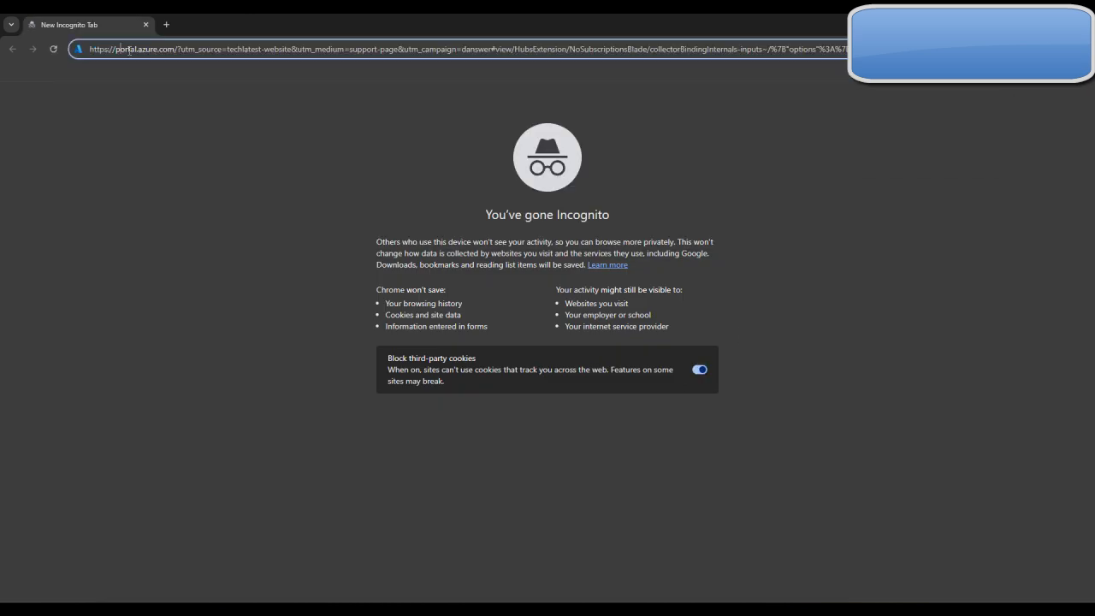
pyautogui.moveTo(122, 49); pyautogui.dragTo(856, 48)
pyautogui.hotkey('ctrl', 'v')
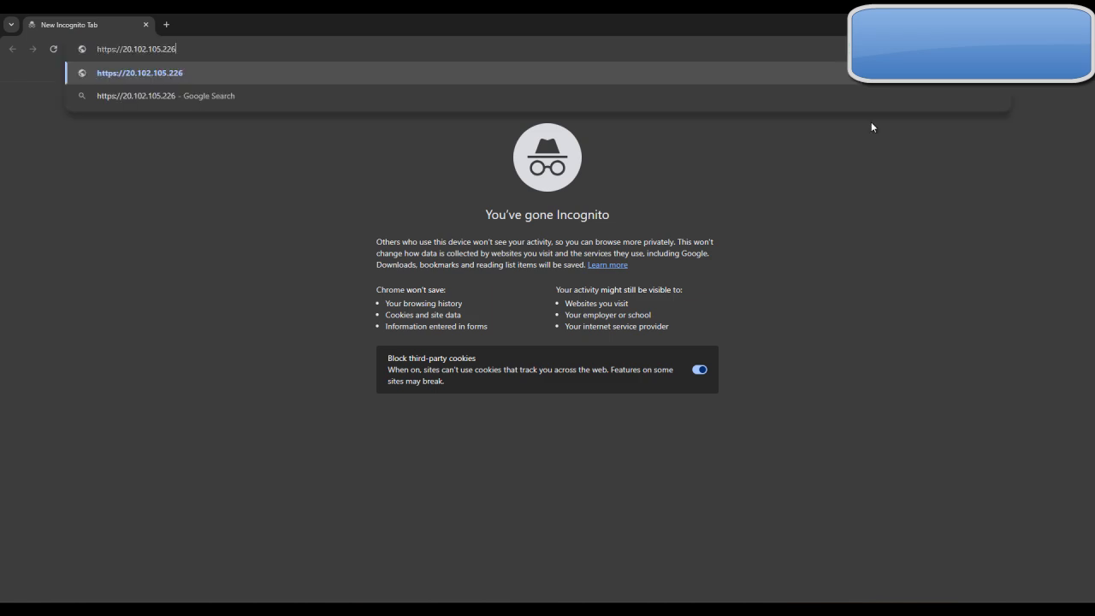
pyautogui.press('Return')
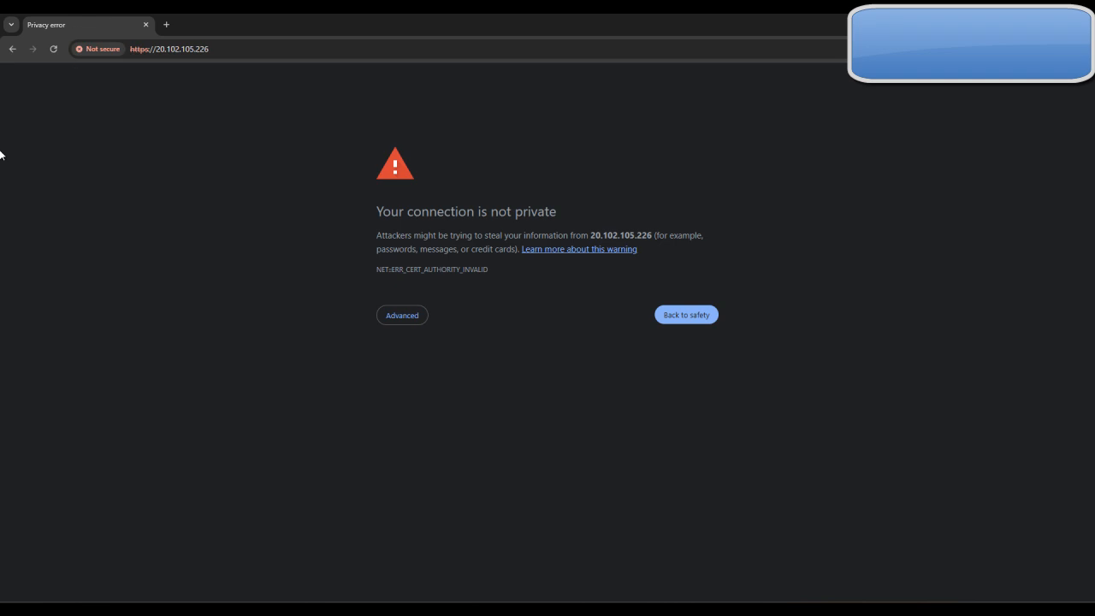
pyautogui.click(413, 318)
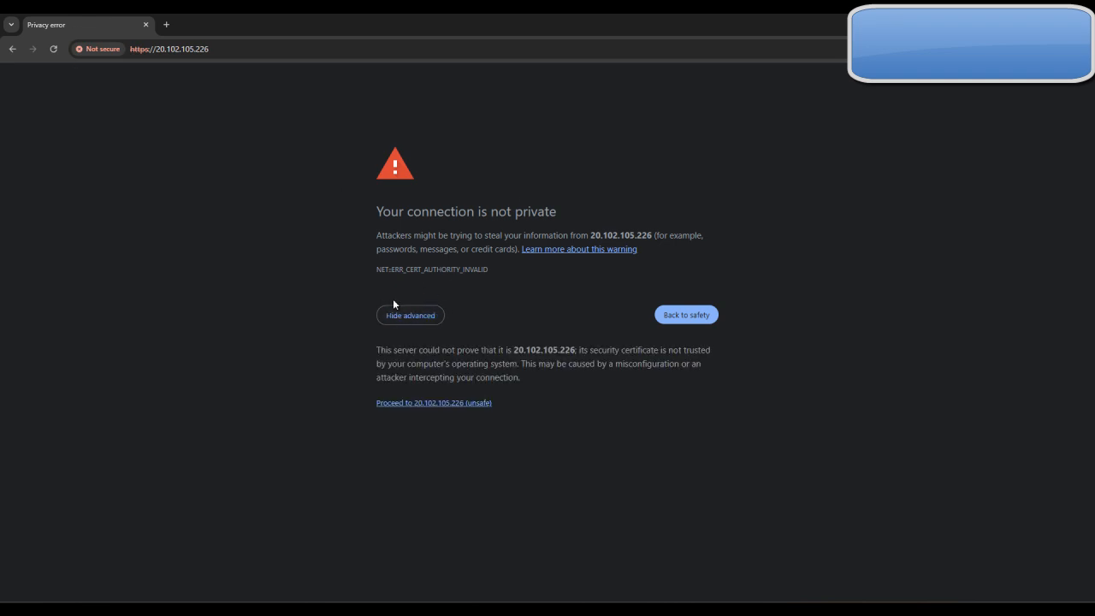
pyautogui.click(447, 411)
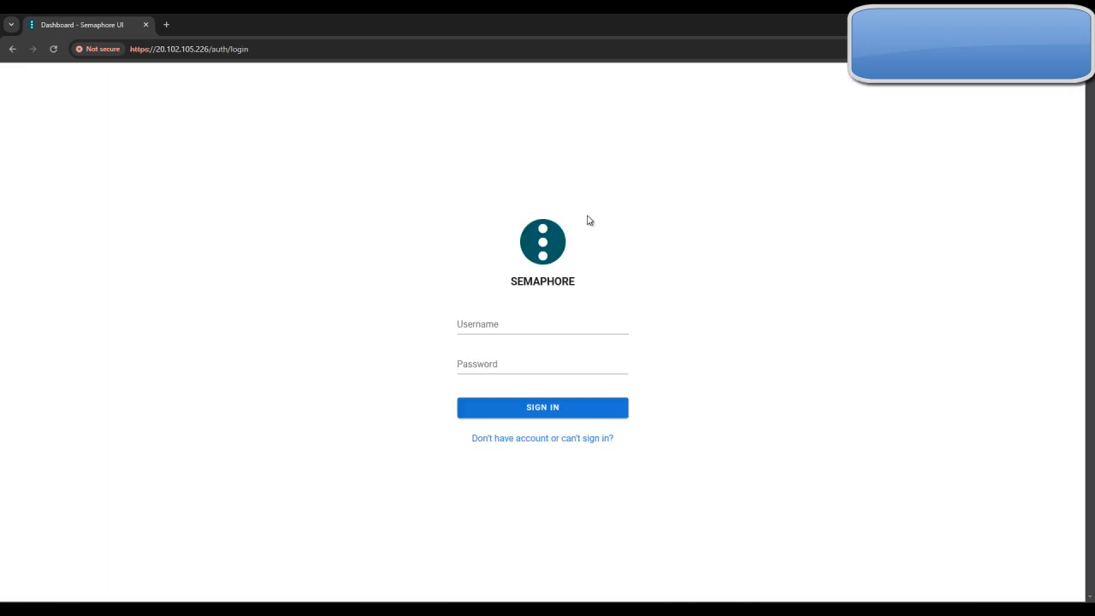
# Sign in to Semaphore as admin with the new admin password and look at the available projects
pyautogui.click(492, 326)
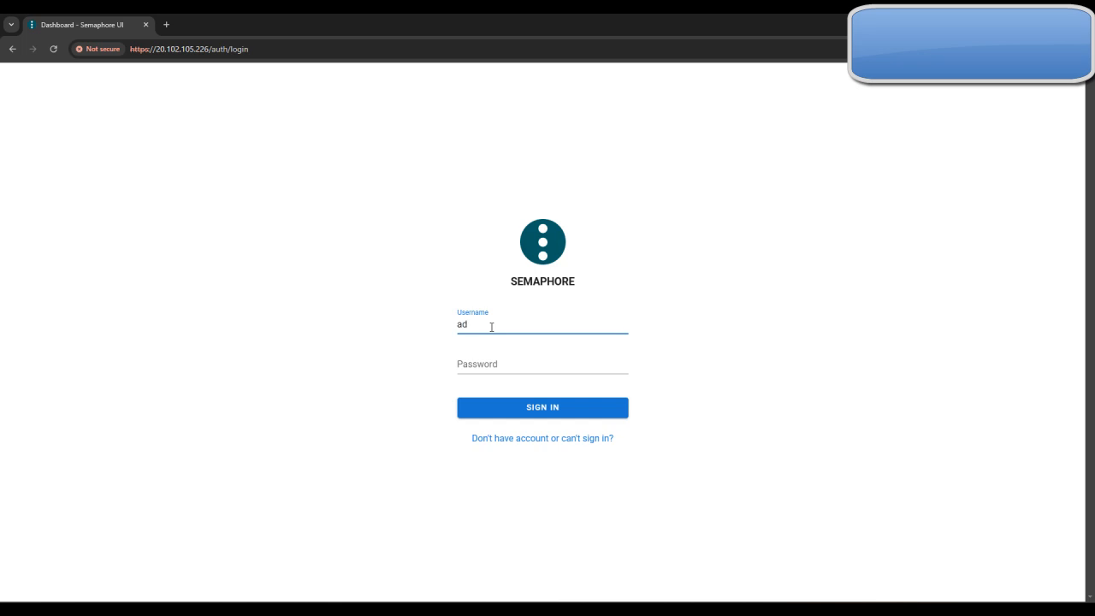
pyautogui.click(494, 369)
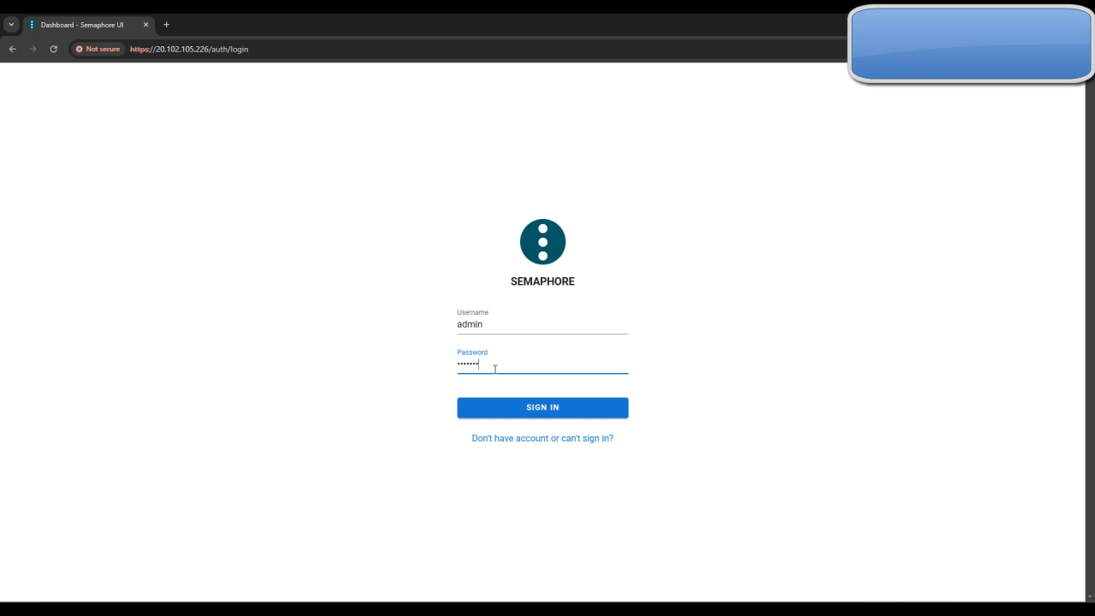
pyautogui.press('Return')
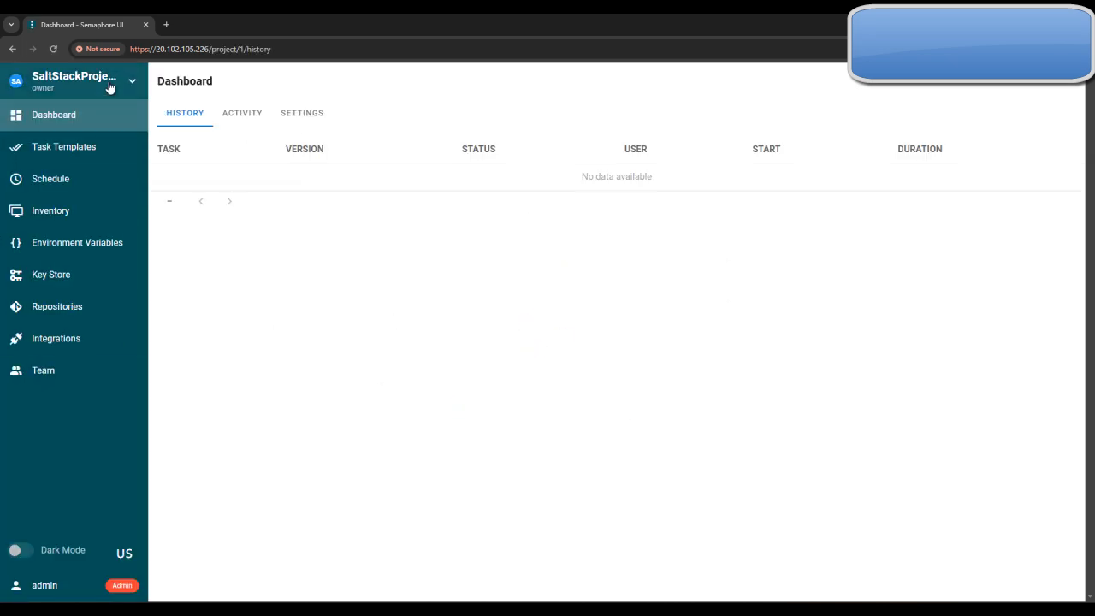
pyautogui.click(128, 81)
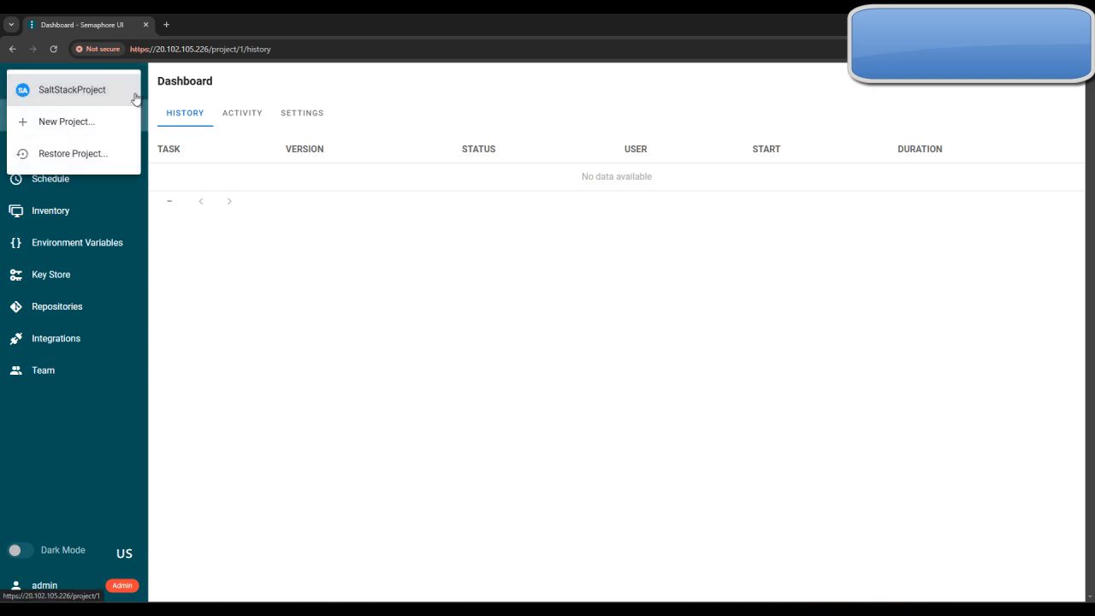
pyautogui.click(231, 284)
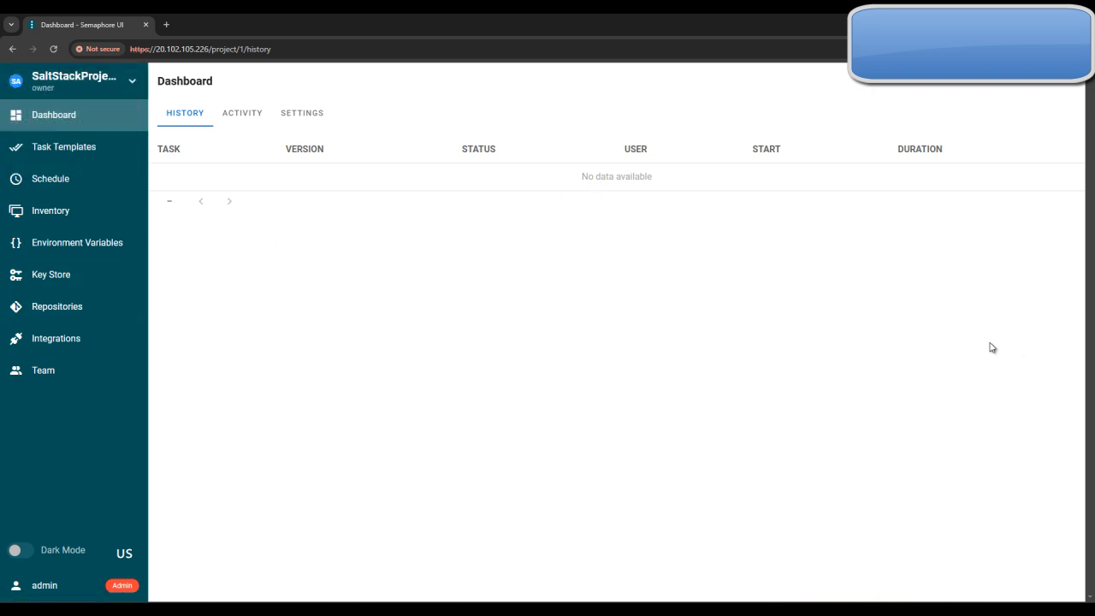
# Return to the TechLatest guide and read on through step 18 about the Salt configuration files in /etc/salt
pyautogui.moveTo(661, 597)
pyautogui.click(611, 556)
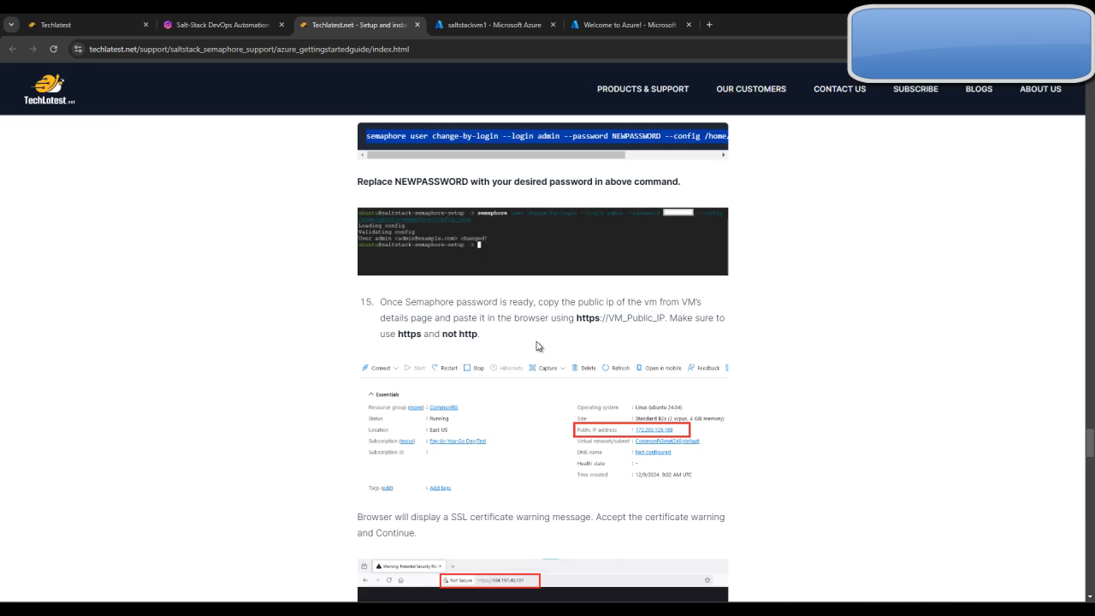
pyautogui.scroll(-8, 601, 418)
pyautogui.scroll(-5, 524, 434)
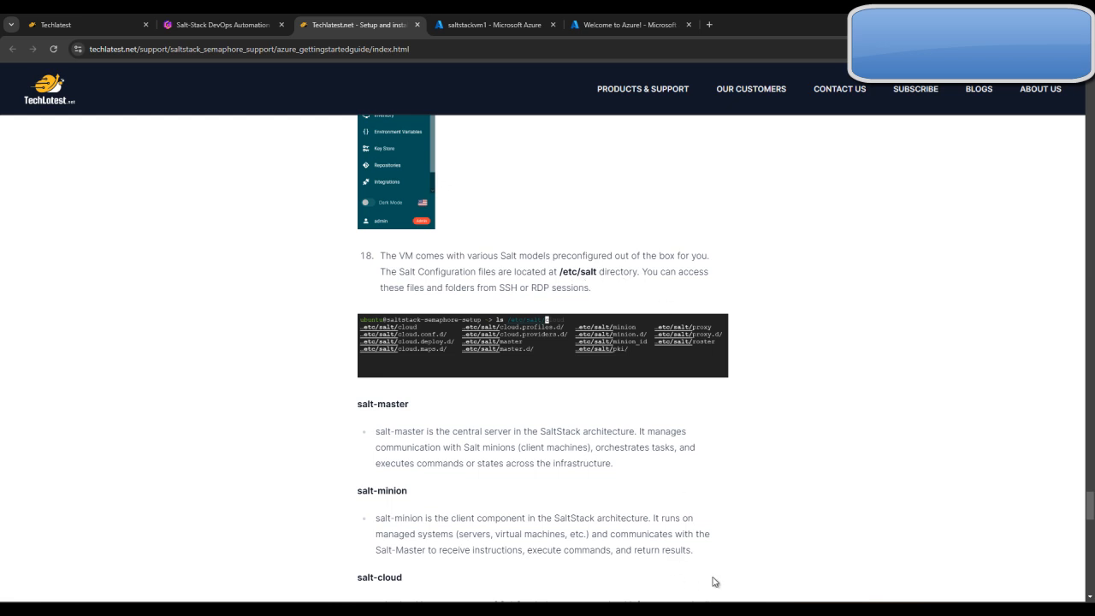
# List the contents of /etc/salt/ in the PuTTY terminal, checking the directory path against the guide
pyautogui.click(729, 612)
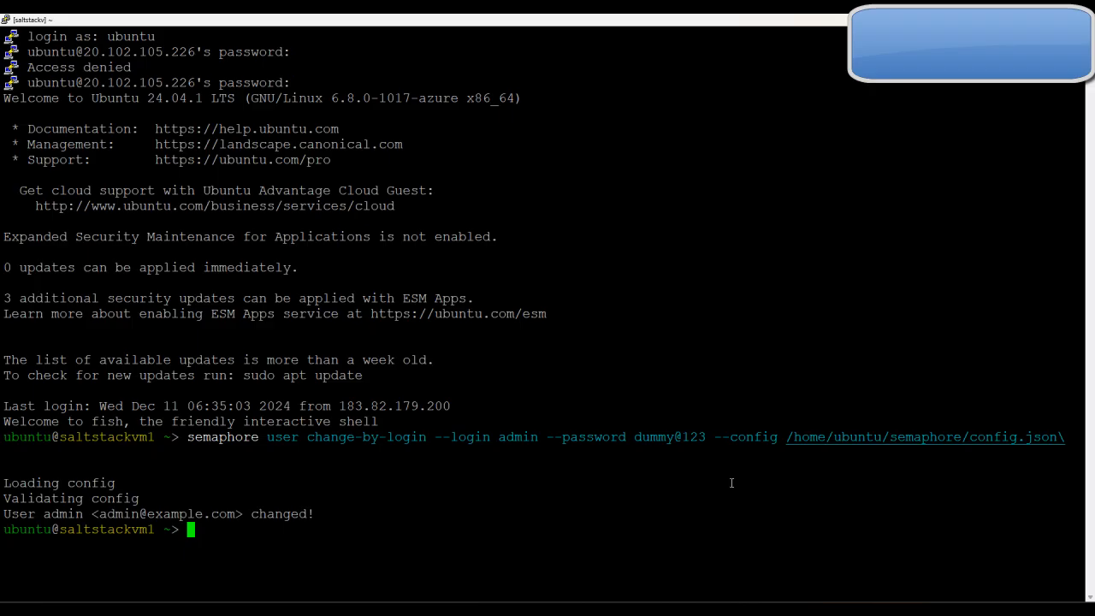
pyautogui.write('ls /')
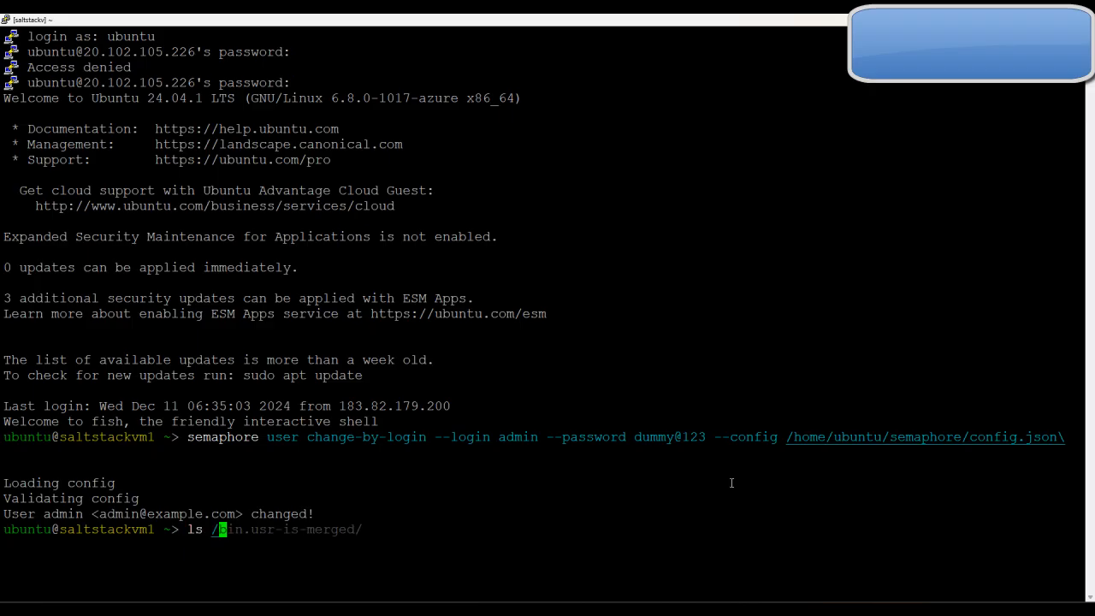
pyautogui.write('etc/')
pyautogui.moveTo(697, 595)
pyautogui.click(616, 565)
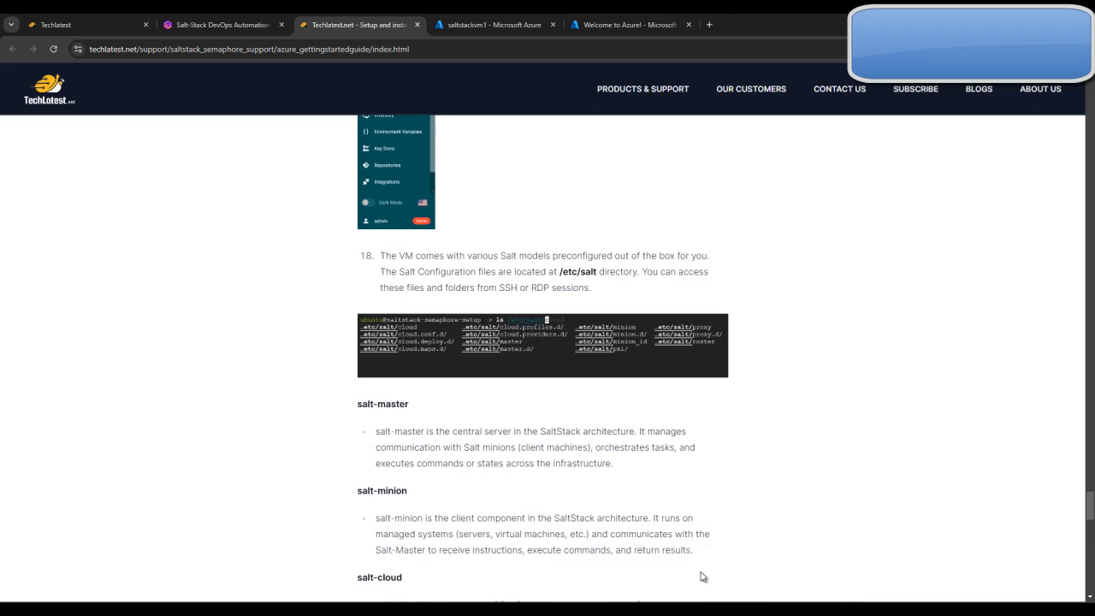
pyautogui.click(749, 518)
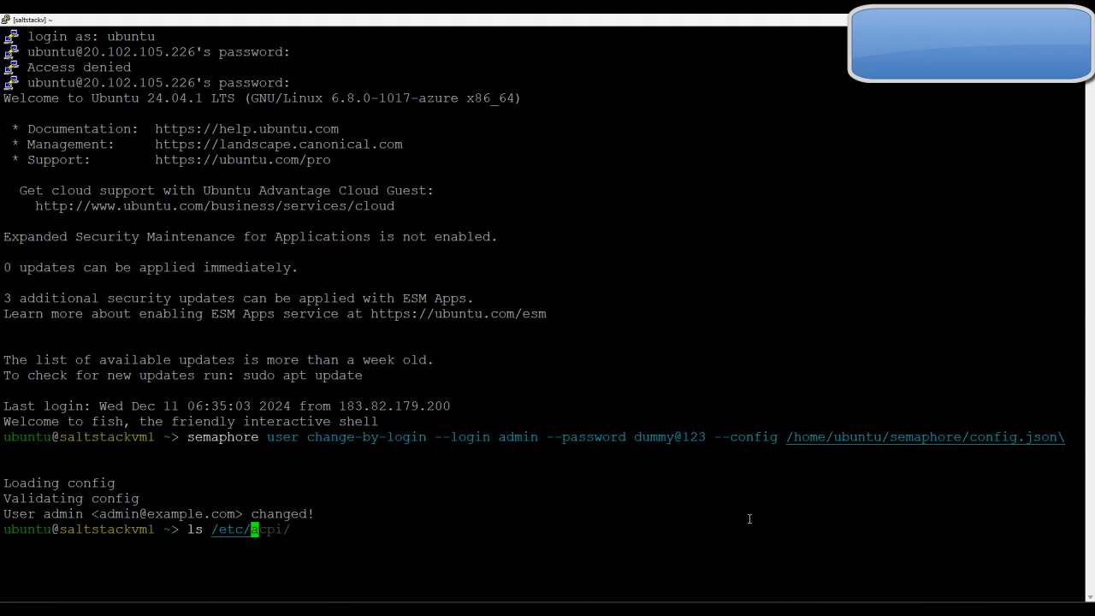
pyautogui.write('salt/\\')
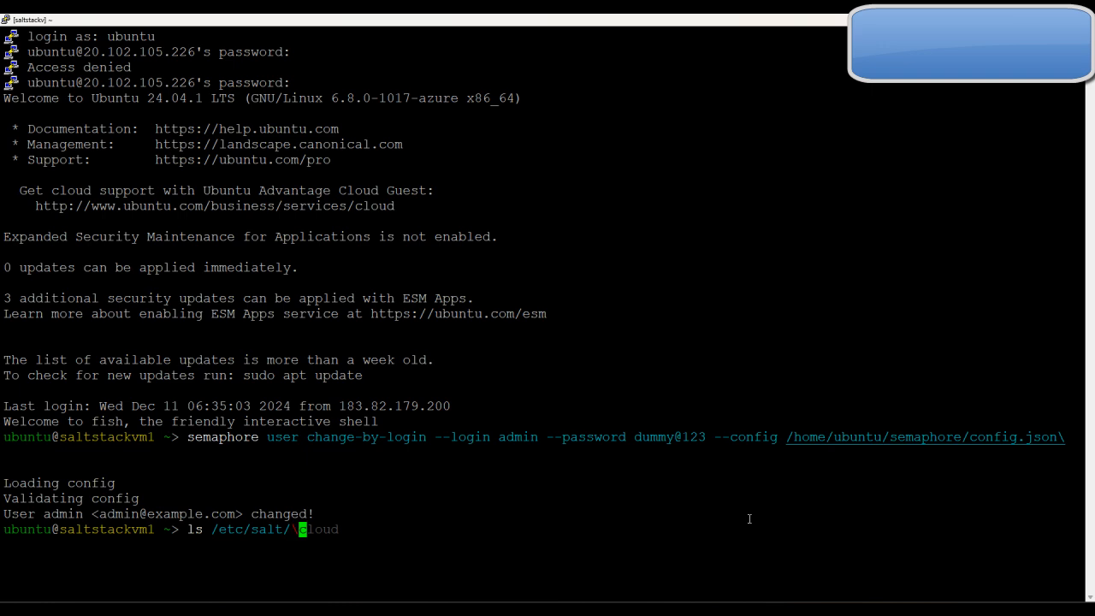
pyautogui.press('BackSpace')
pyautogui.press('Return')
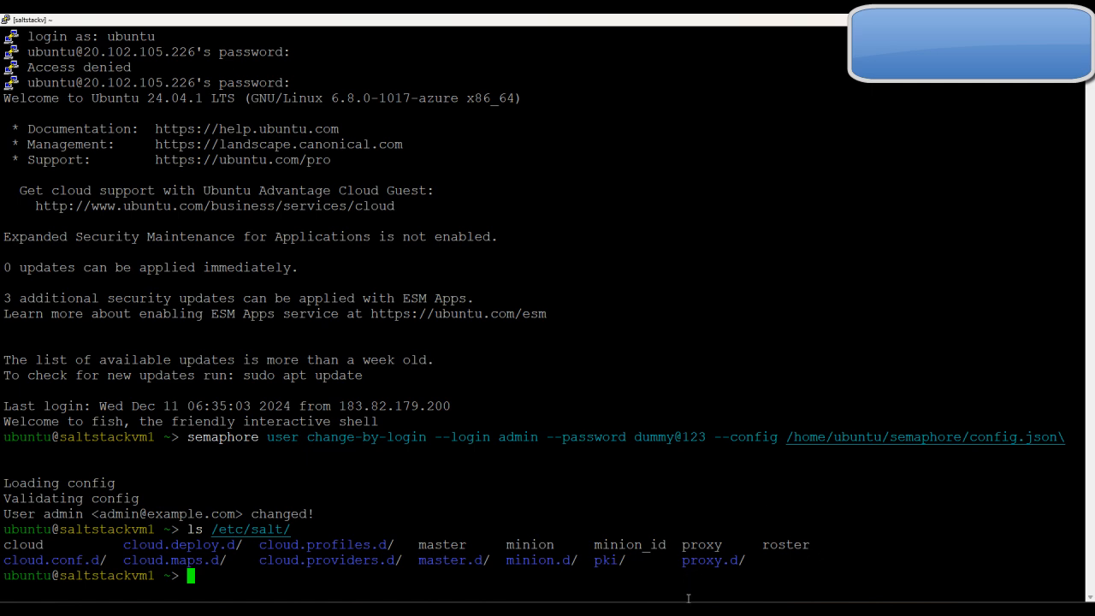
# Read the guide's Salt component descriptions and its steps on the /srv/salt and /home/ubuntu/semaphore directories
pyautogui.moveTo(673, 611)
pyautogui.click(639, 565)
pyautogui.scroll(-10, 629, 473)
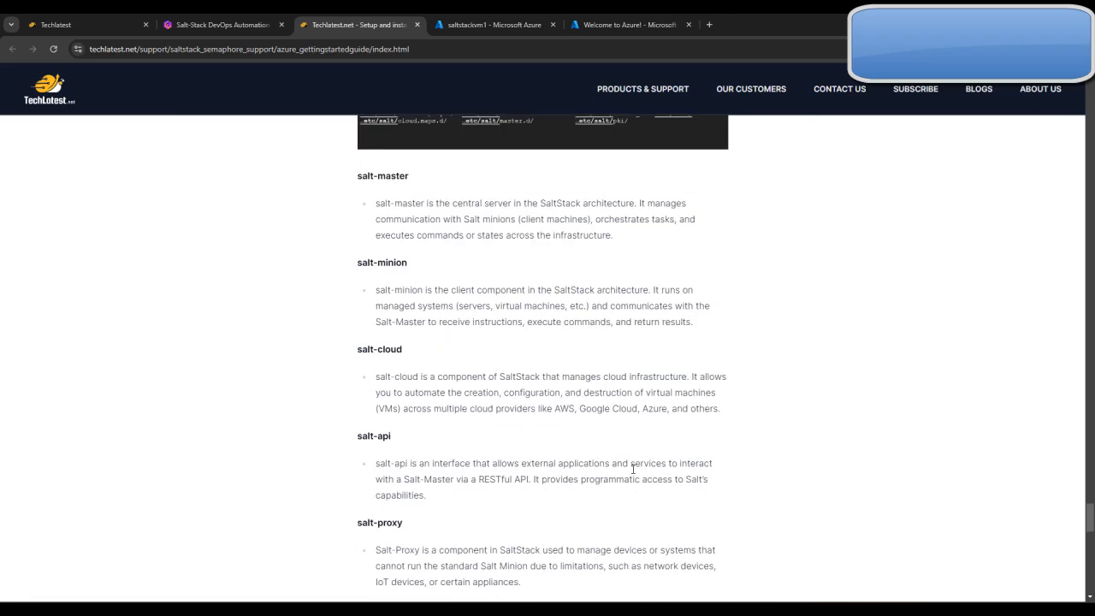
pyautogui.scroll(-5, 634, 473)
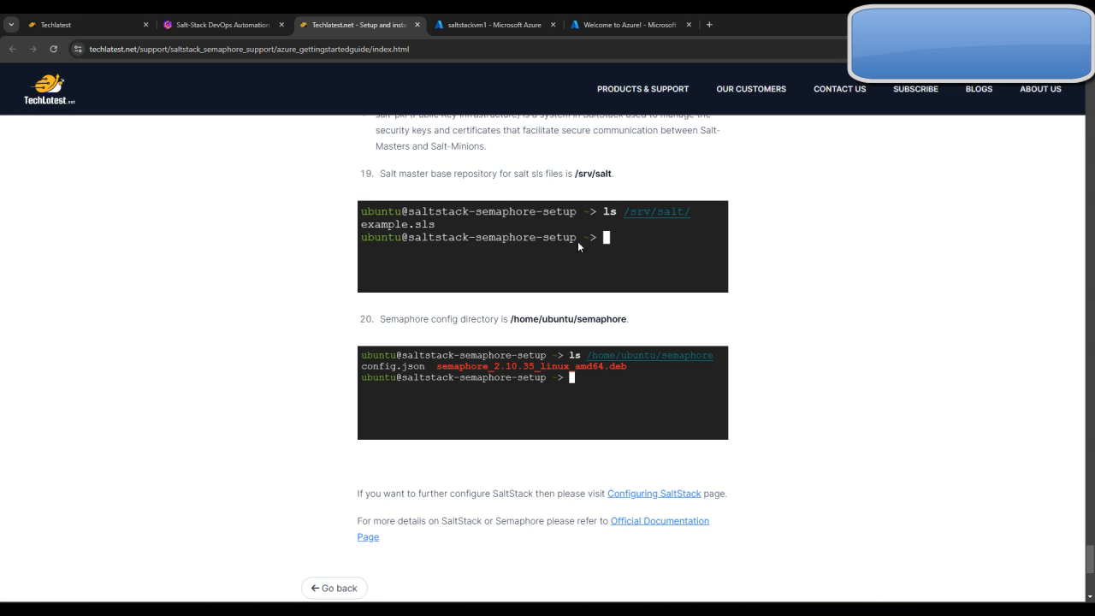
pyautogui.scroll(-1, 547, 334)
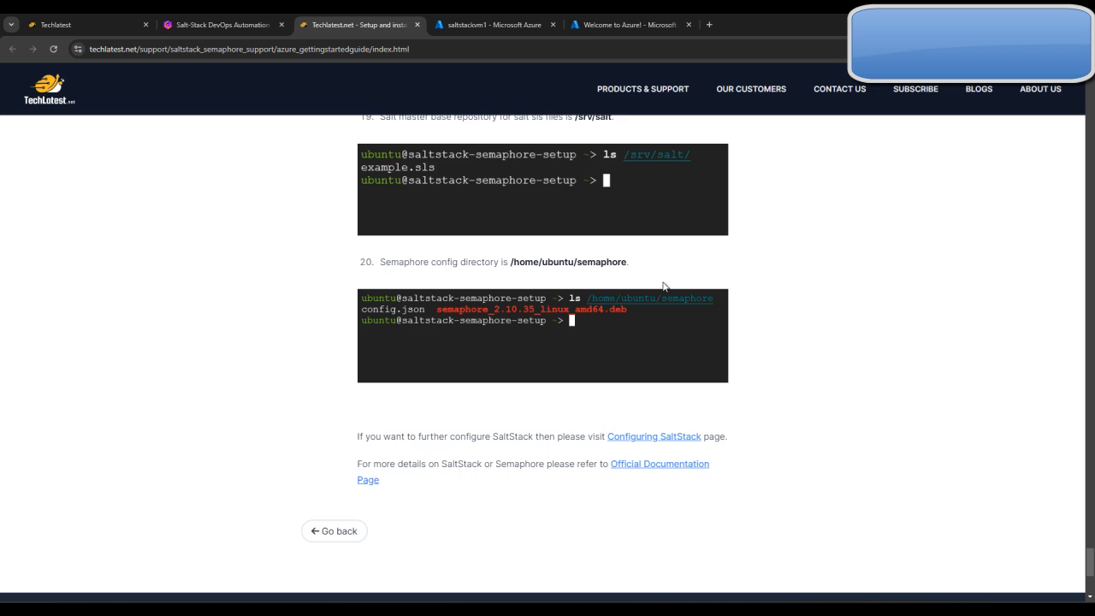
# Bring up the Remote Desktop session briefly, minimize it, and go back in the guide to step 8 on the RDP login
pyautogui.click(752, 609)
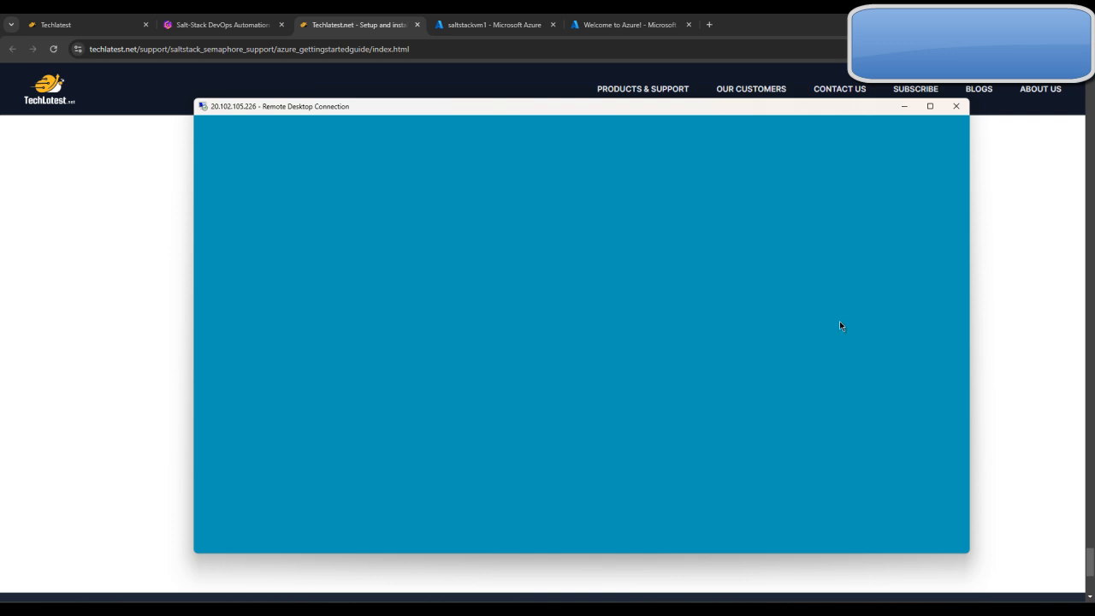
pyautogui.click(904, 107)
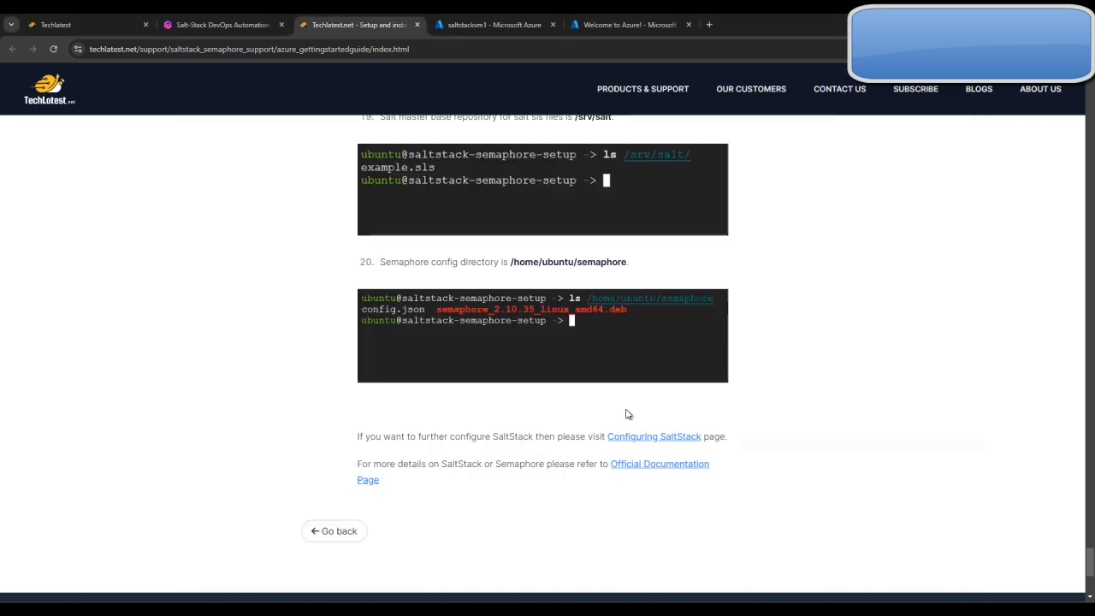
pyautogui.scroll(6, 753, 302)
pyautogui.scroll(20, 753, 302)
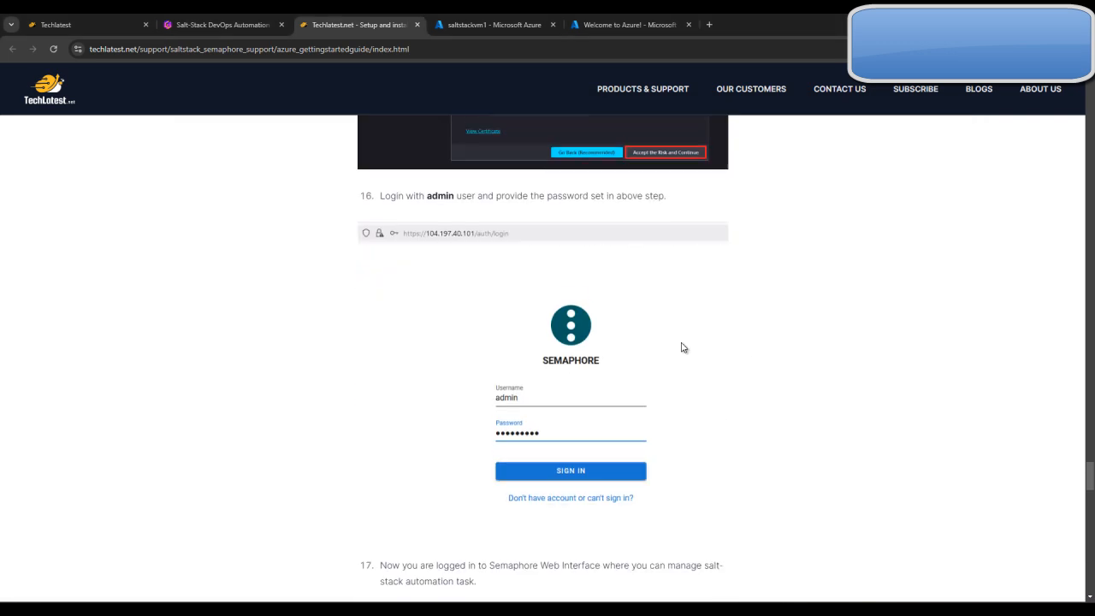
pyautogui.scroll(20, 681, 346)
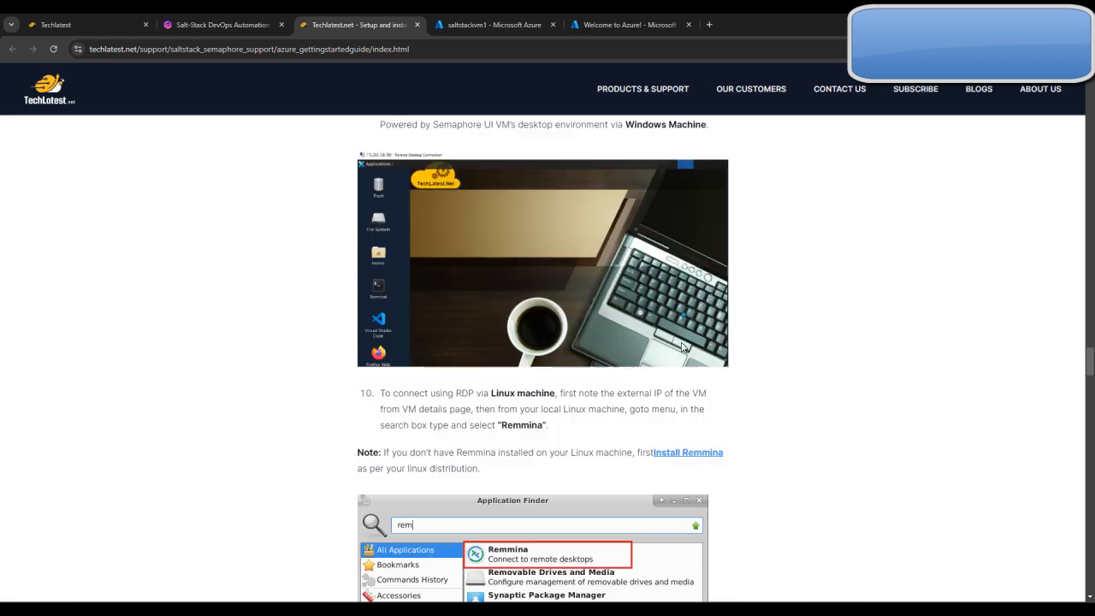
pyautogui.scroll(1, 682, 346)
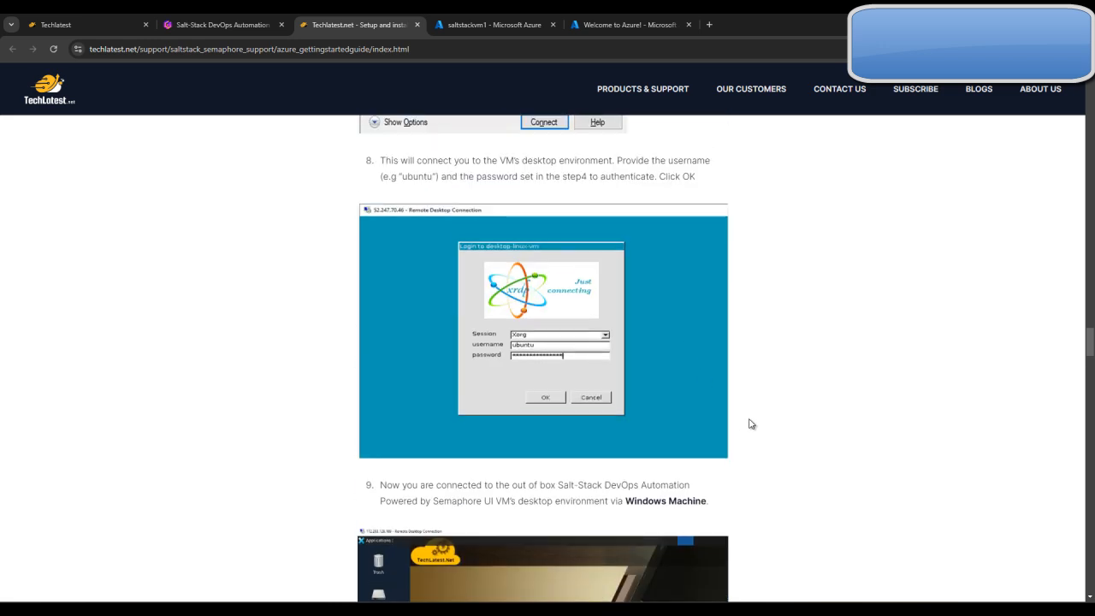